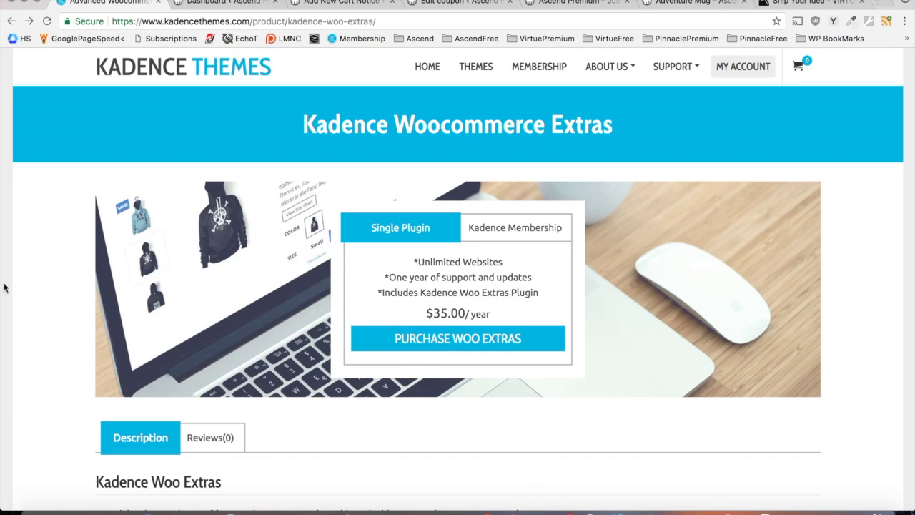
Step: Review the Kadence Membership pricing and Woo Extras feature list, then return to the store dashboard
{"action": "left_click", "coordinate": [509, 230]}
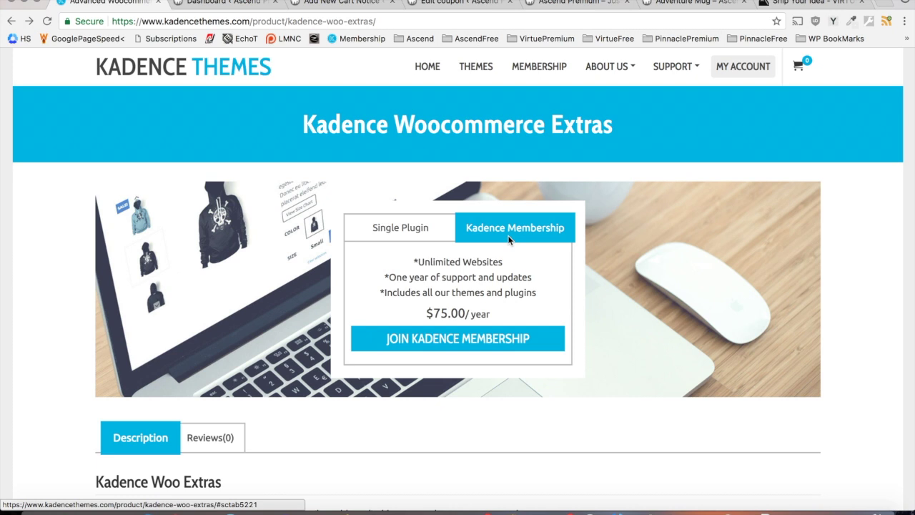
{"action": "scroll", "coordinate": [508, 239], "scroll_direction": "down", "scroll_amount": 12}
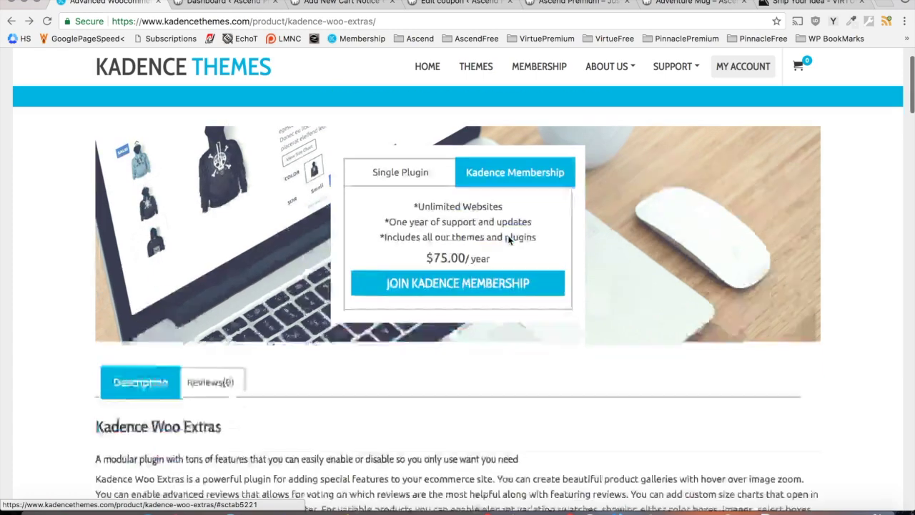
{"action": "scroll", "coordinate": [509, 239], "scroll_direction": "down", "scroll_amount": 4}
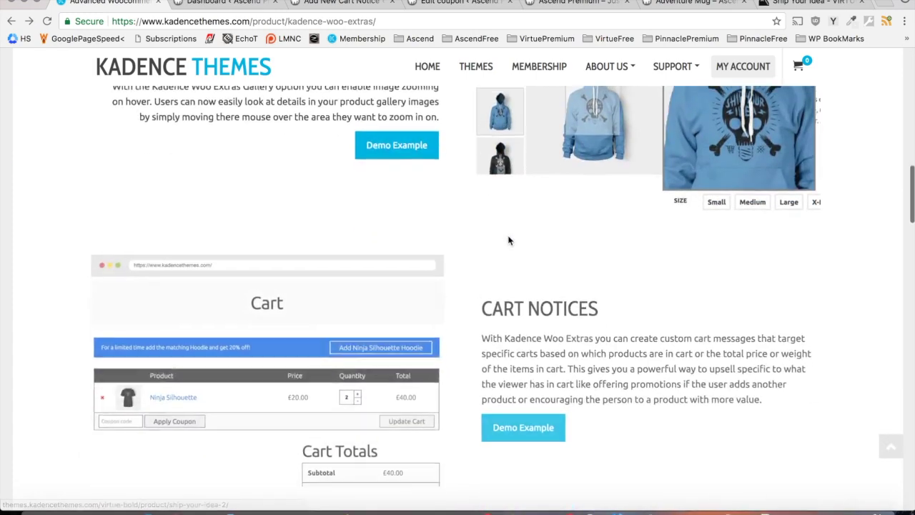
{"action": "scroll", "coordinate": [509, 241], "scroll_direction": "down", "scroll_amount": 4}
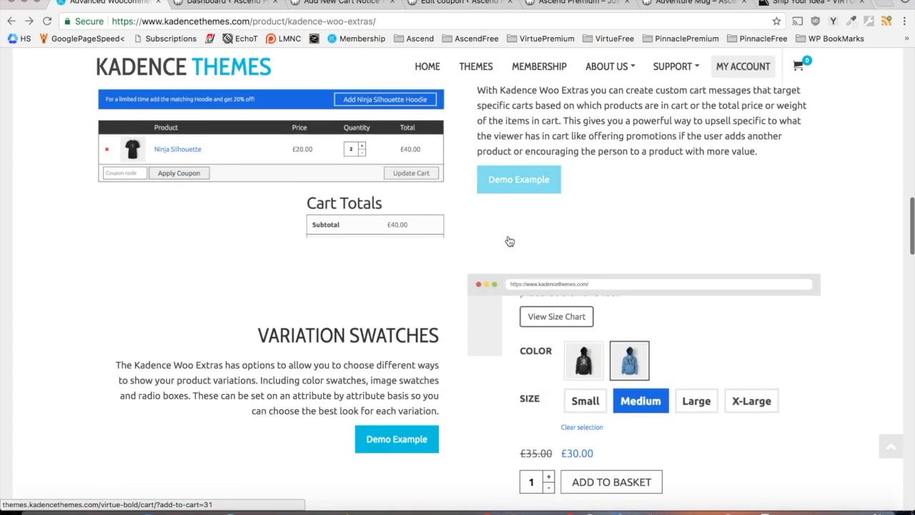
{"action": "scroll", "coordinate": [509, 241], "scroll_direction": "down", "scroll_amount": 5}
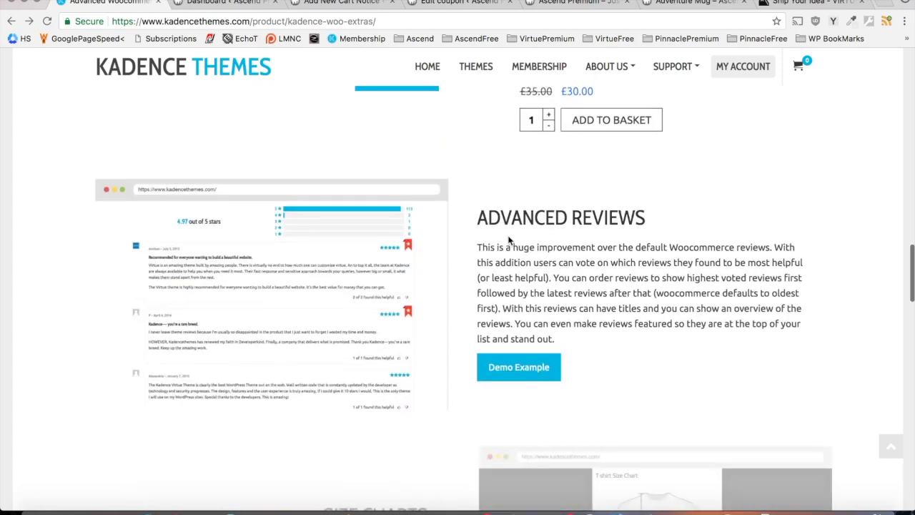
{"action": "scroll", "coordinate": [509, 241], "scroll_direction": "down", "scroll_amount": 4}
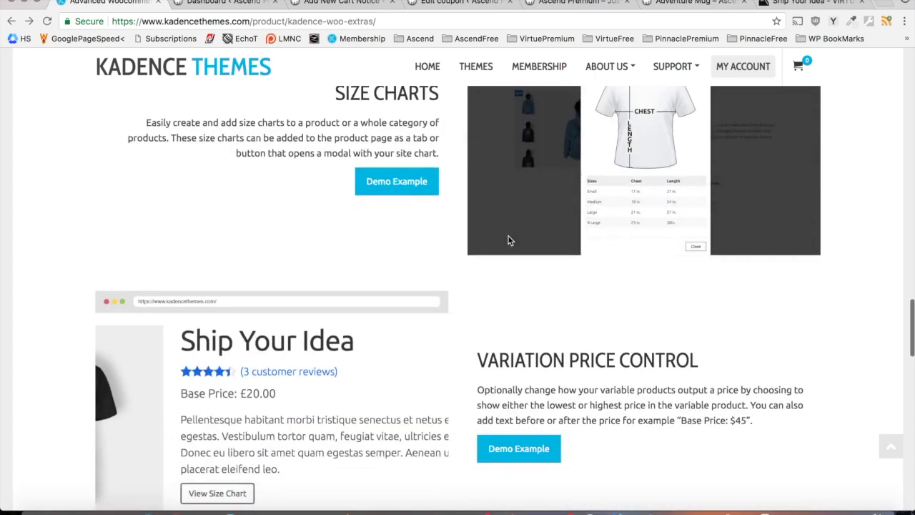
{"action": "scroll", "coordinate": [508, 237], "scroll_direction": "down", "scroll_amount": 4}
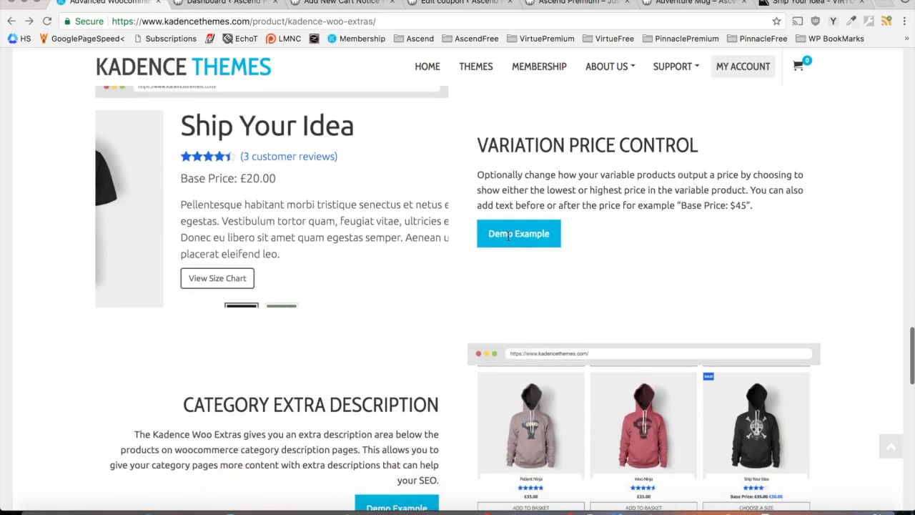
{"action": "scroll", "coordinate": [508, 241], "scroll_direction": "down", "scroll_amount": 5}
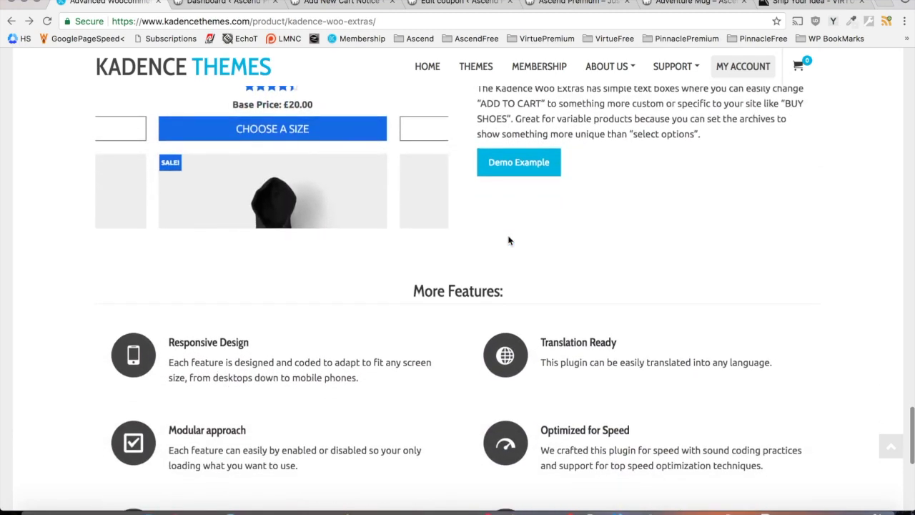
{"action": "scroll", "coordinate": [509, 240], "scroll_direction": "up", "scroll_amount": 3}
{"action": "scroll", "coordinate": [508, 241], "scroll_direction": "up", "scroll_amount": 15}
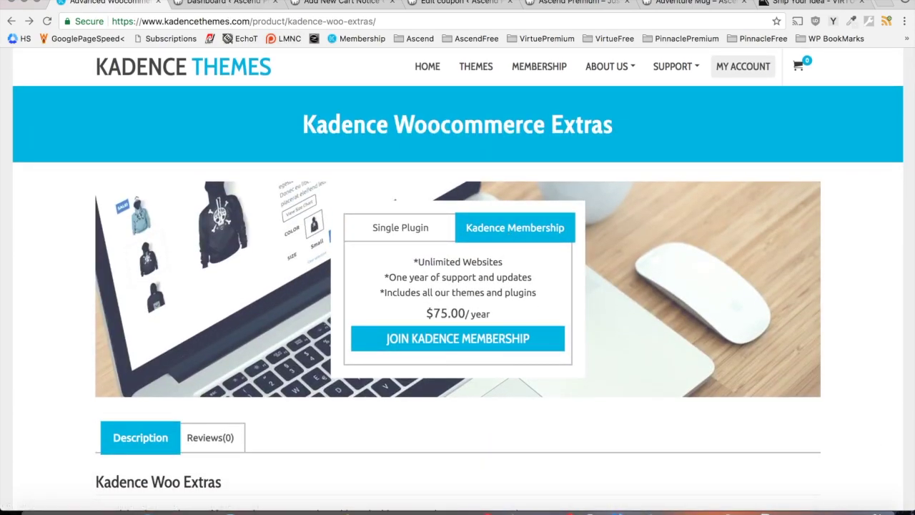
{"action": "left_click", "coordinate": [221, 4]}
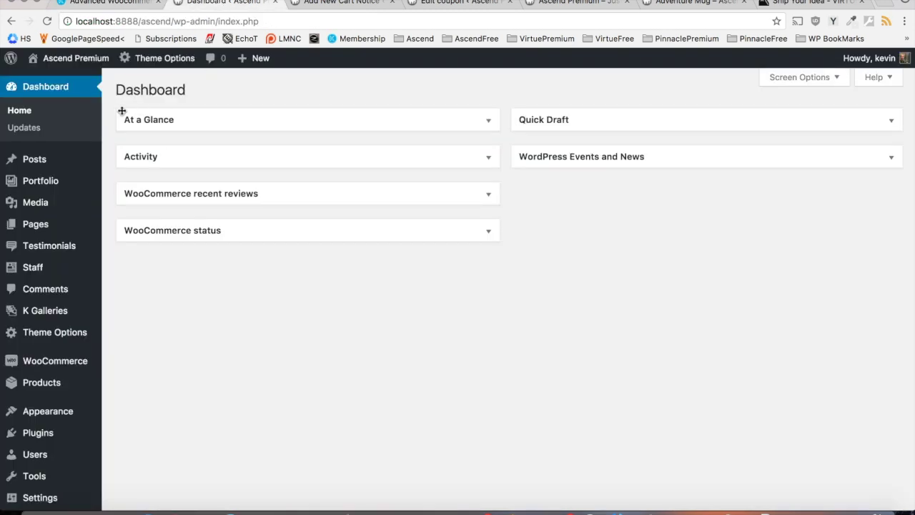
Step: In Woo Extras, turn on variation swatches, the product slider gallery, cart notices and size charts
{"action": "scroll", "coordinate": [94, 413], "scroll_direction": "down", "scroll_amount": 3}
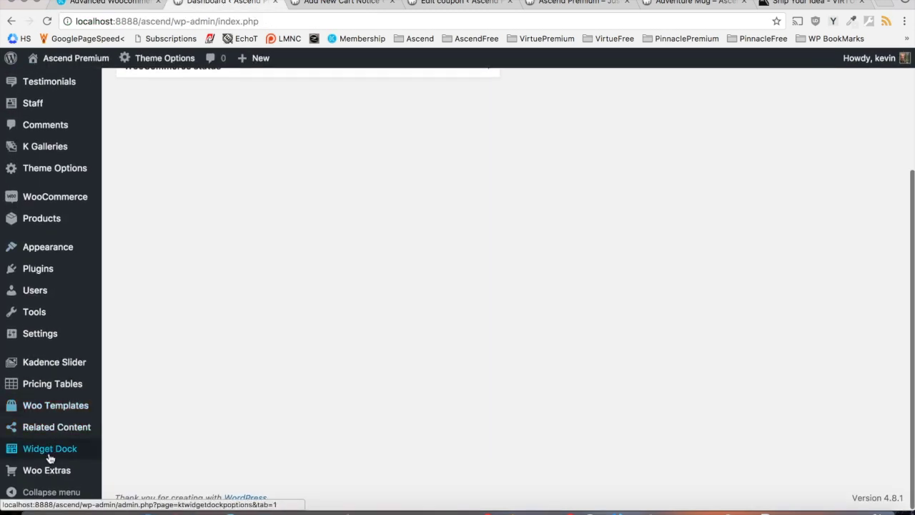
{"action": "left_click", "coordinate": [48, 470]}
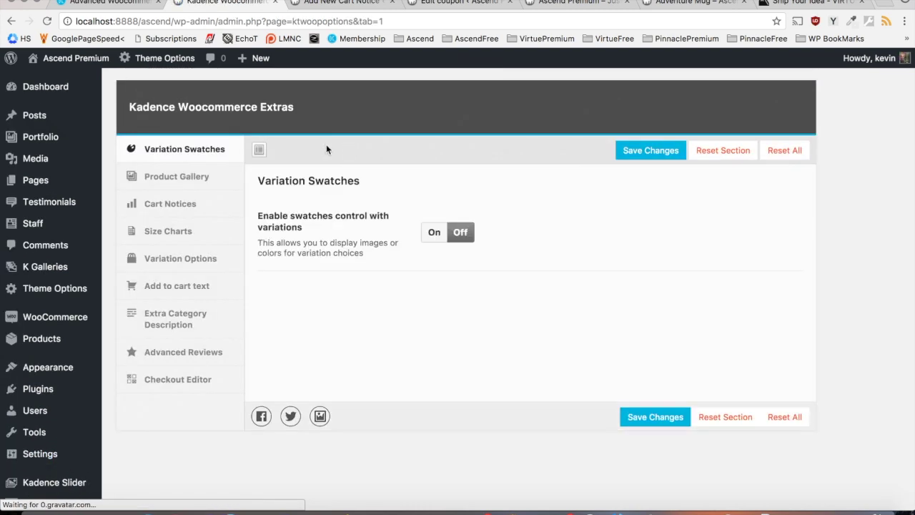
{"action": "left_click", "coordinate": [434, 233]}
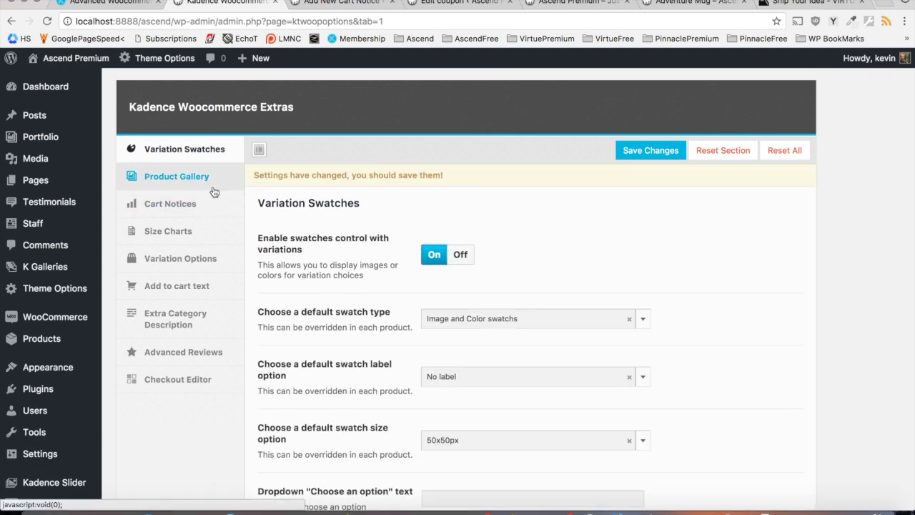
{"action": "left_click", "coordinate": [211, 186]}
{"action": "left_click", "coordinate": [437, 250]}
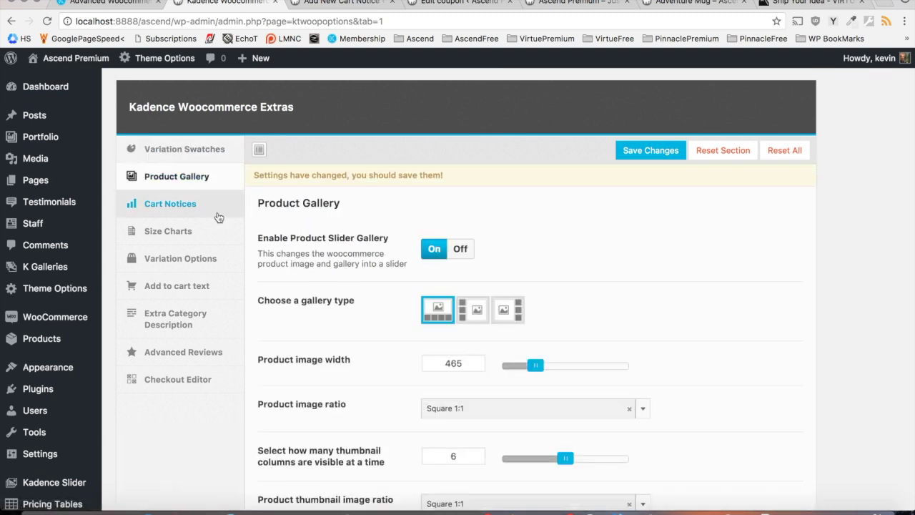
{"action": "left_click", "coordinate": [195, 208]}
{"action": "left_click", "coordinate": [427, 245]}
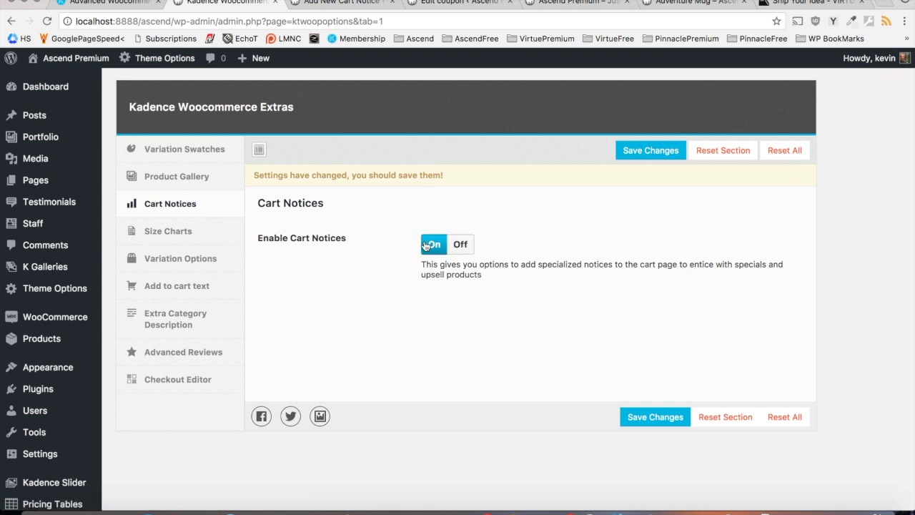
{"action": "left_click", "coordinate": [229, 229]}
{"action": "left_click", "coordinate": [434, 244]}
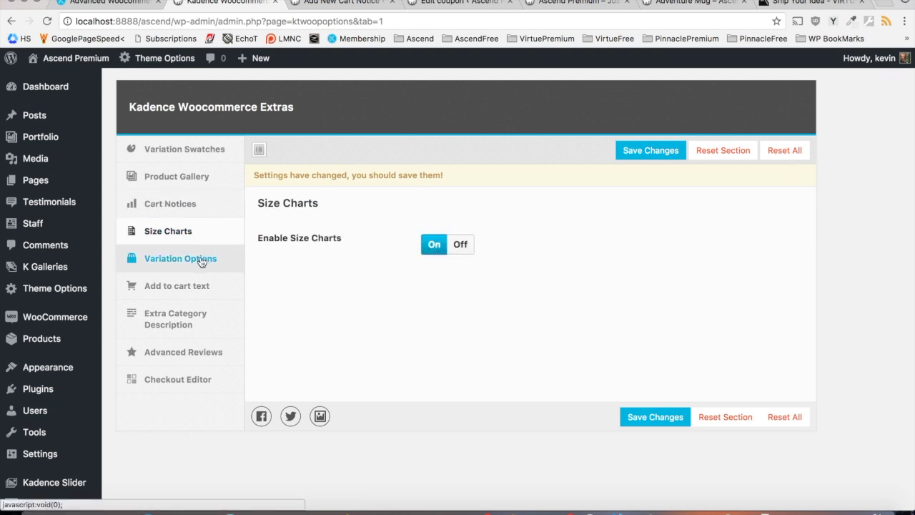
Step: Enable custom add to cart text and the extra category description box
{"action": "left_click", "coordinate": [201, 261]}
{"action": "scroll", "coordinate": [388, 288], "scroll_direction": "down", "scroll_amount": 2}
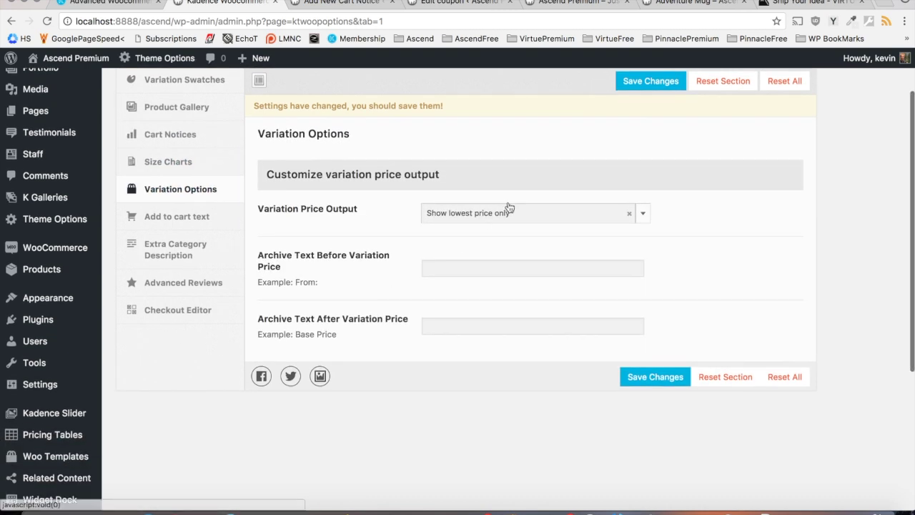
{"action": "left_click", "coordinate": [218, 217]}
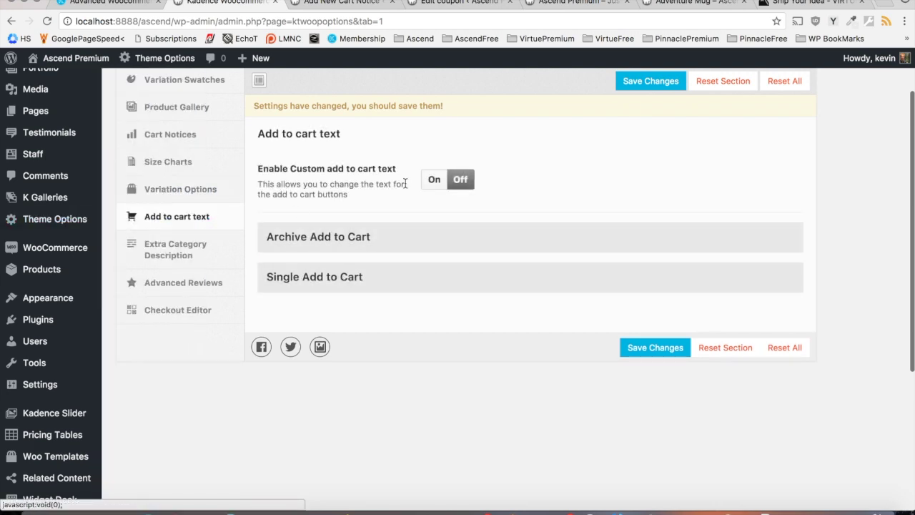
{"action": "left_click", "coordinate": [436, 185]}
{"action": "scroll", "coordinate": [260, 363], "scroll_direction": "down", "scroll_amount": 5}
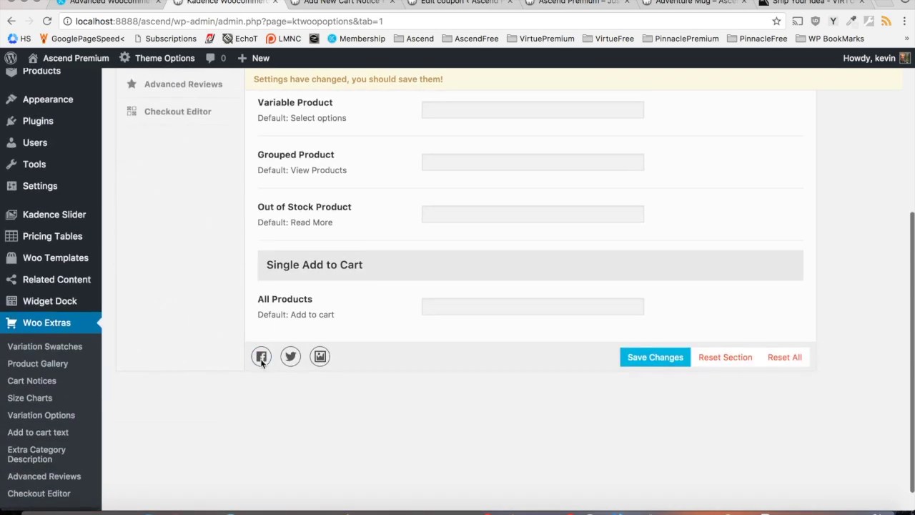
{"action": "scroll", "coordinate": [261, 364], "scroll_direction": "up", "scroll_amount": 5}
{"action": "left_click", "coordinate": [175, 229]}
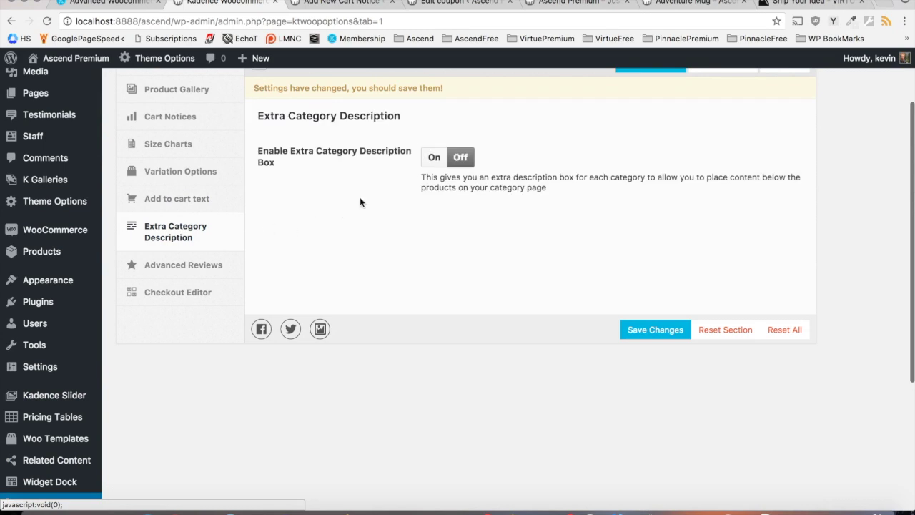
{"action": "left_click", "coordinate": [437, 157]}
Step: Turn on Advanced Reviews and the Checkout Fields Editor, then save the settings
{"action": "left_click", "coordinate": [184, 267]}
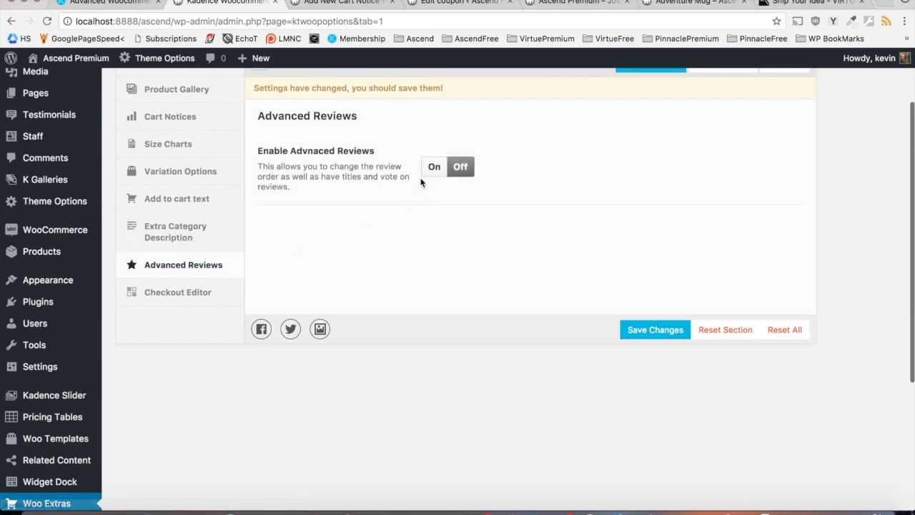
{"action": "left_click", "coordinate": [427, 171]}
{"action": "left_click", "coordinate": [205, 295]}
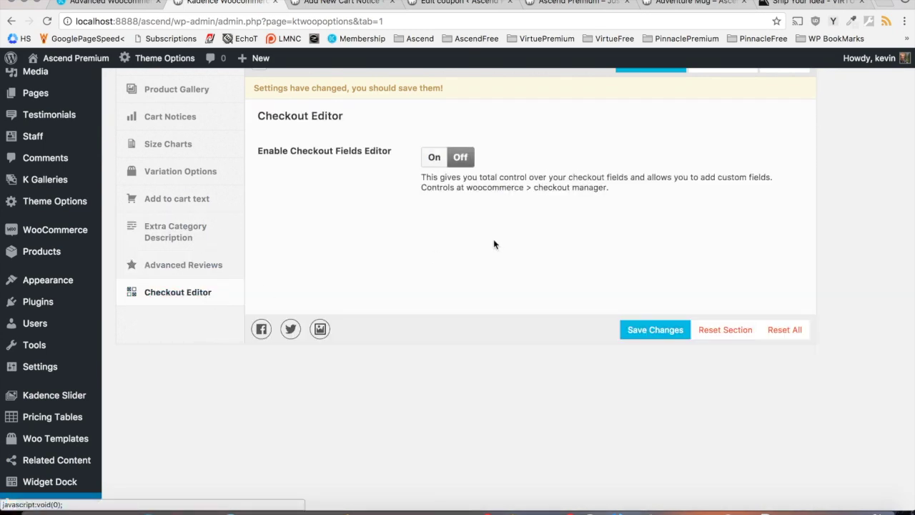
{"action": "left_click", "coordinate": [435, 159]}
{"action": "scroll", "coordinate": [436, 163], "scroll_direction": "up", "scroll_amount": 3}
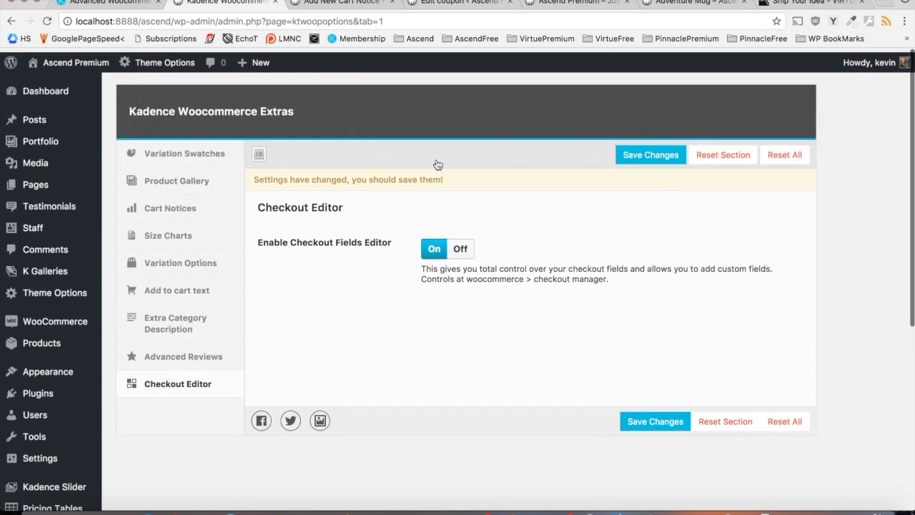
{"action": "left_click", "coordinate": [649, 151]}
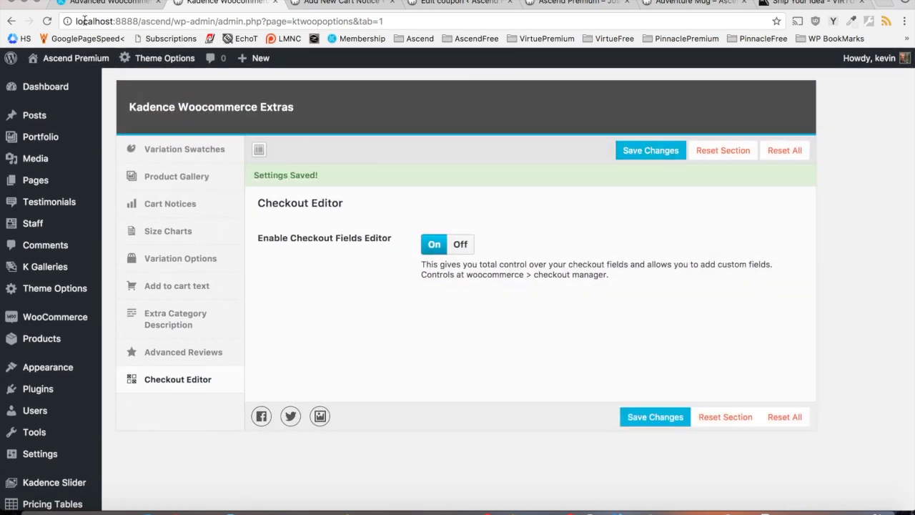
Step: Reload the admin so the new feature menus appear, then view the WooShirt product page
{"action": "left_click", "coordinate": [47, 21]}
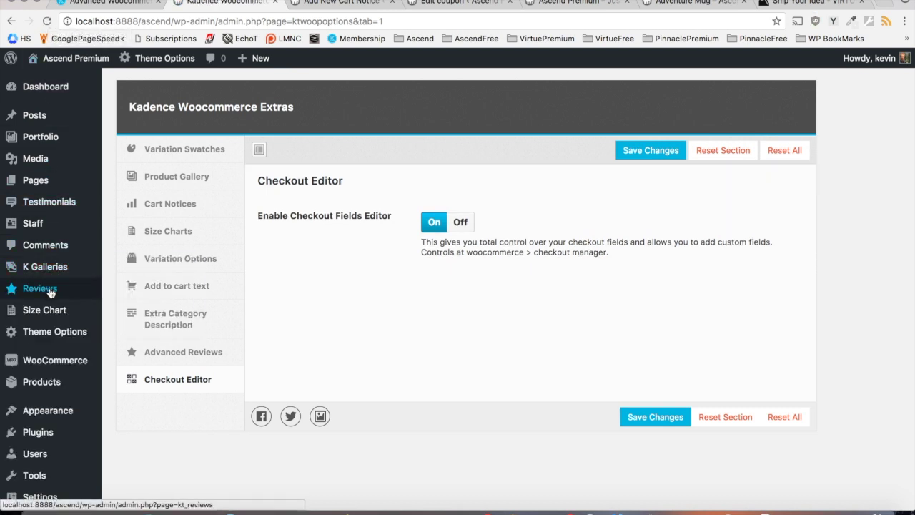
{"action": "mouse_move", "coordinate": [55, 312]}
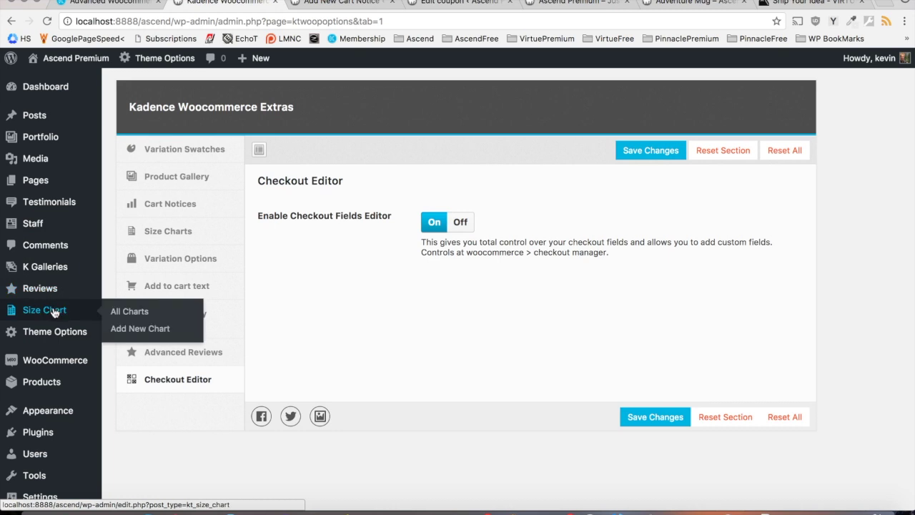
{"action": "mouse_move", "coordinate": [58, 358]}
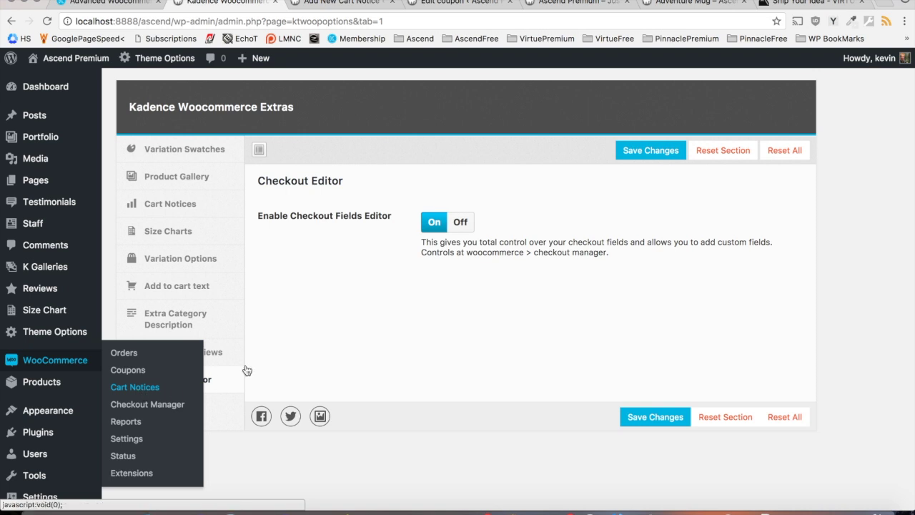
{"action": "scroll", "coordinate": [300, 349], "scroll_direction": "up", "scroll_amount": 2}
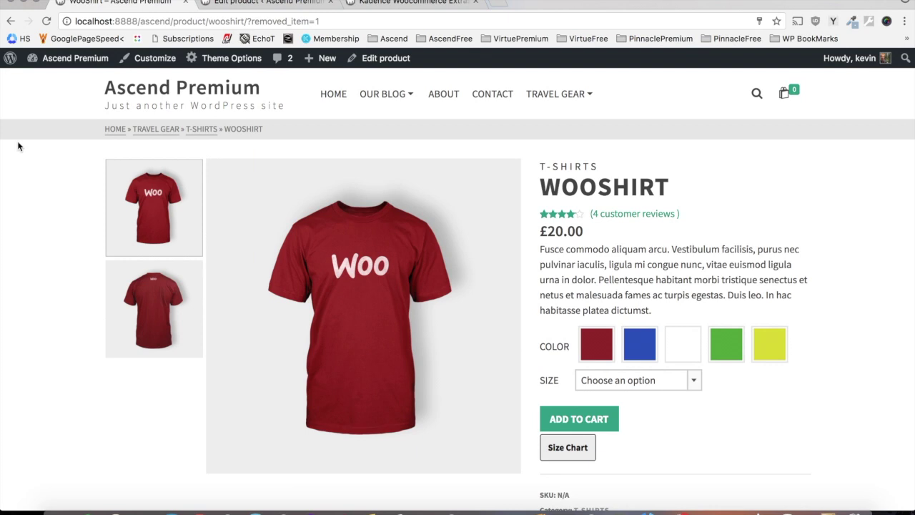
Step: Choose the red WooShirt swatch in size Medium
{"action": "left_click", "coordinate": [597, 344]}
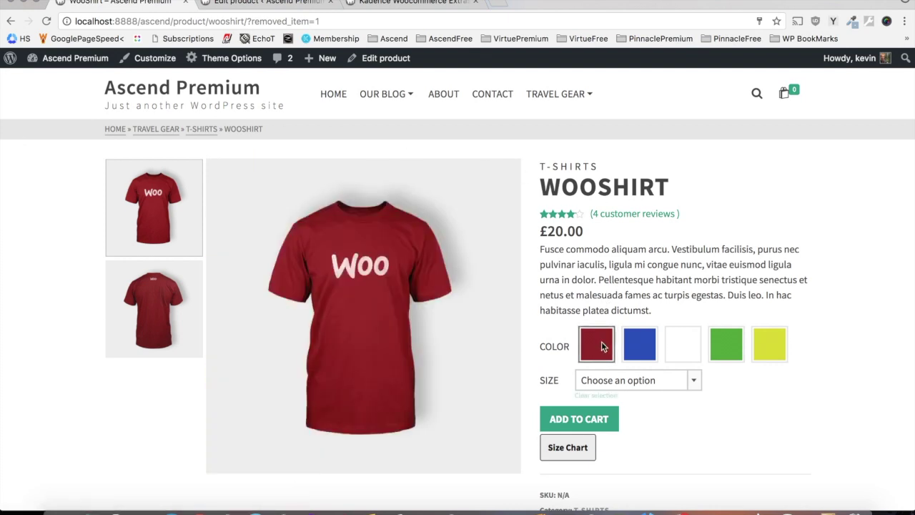
{"action": "left_click", "coordinate": [664, 379]}
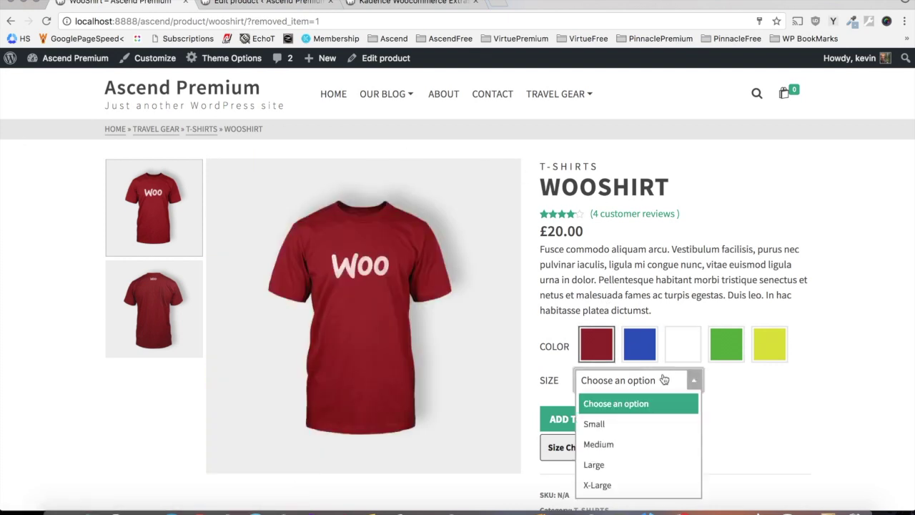
{"action": "left_click", "coordinate": [621, 446]}
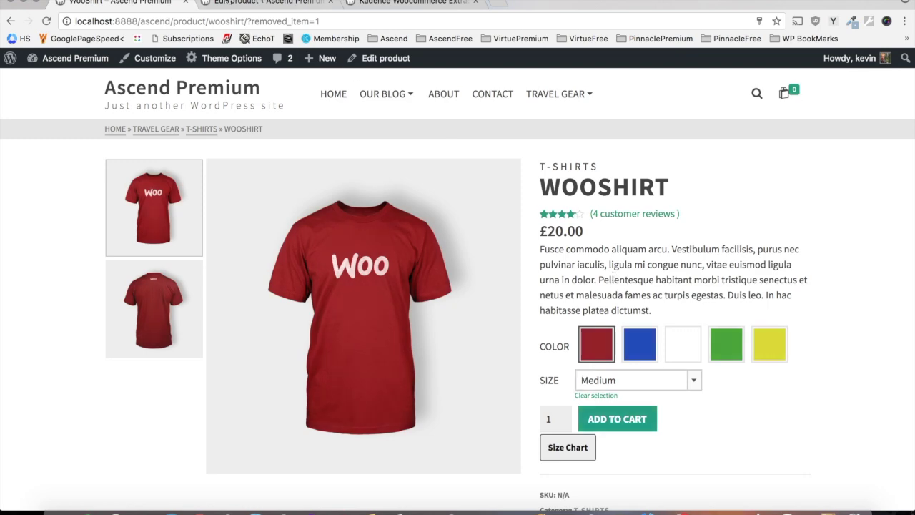
Step: Inspect the Color and Size variation swatch settings in the WooShirt product editor
{"action": "left_click", "coordinate": [228, 3]}
{"action": "scroll", "coordinate": [191, 327], "scroll_direction": "down", "scroll_amount": 4}
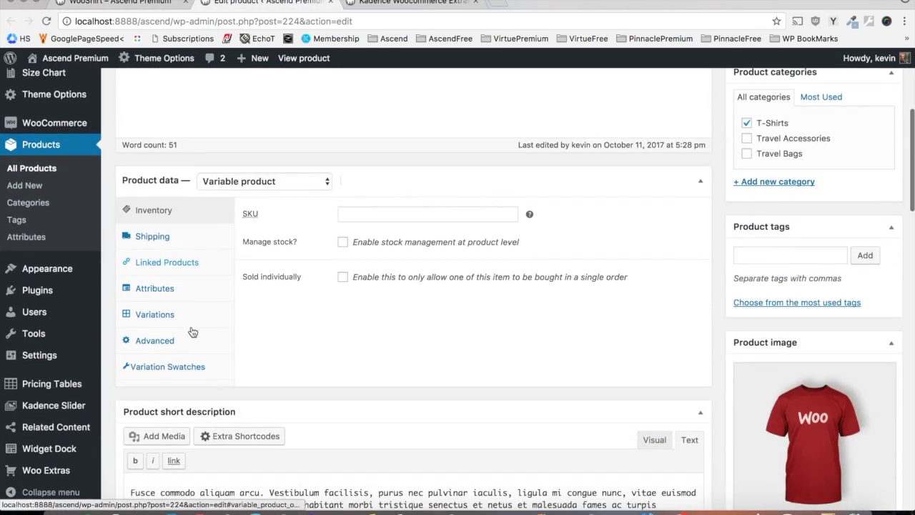
{"action": "left_click", "coordinate": [184, 365]}
{"action": "left_click", "coordinate": [306, 233]}
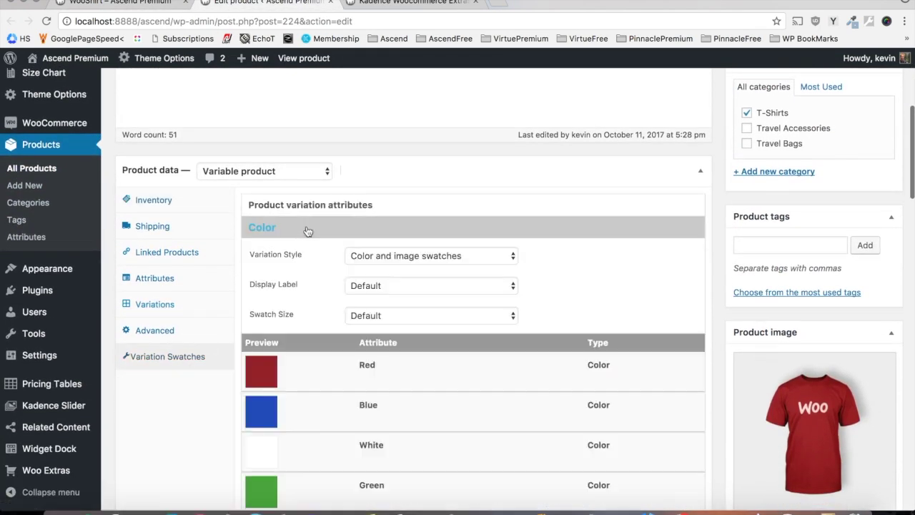
{"action": "left_click", "coordinate": [307, 233]}
{"action": "left_click", "coordinate": [307, 249]}
{"action": "left_click", "coordinate": [307, 251]}
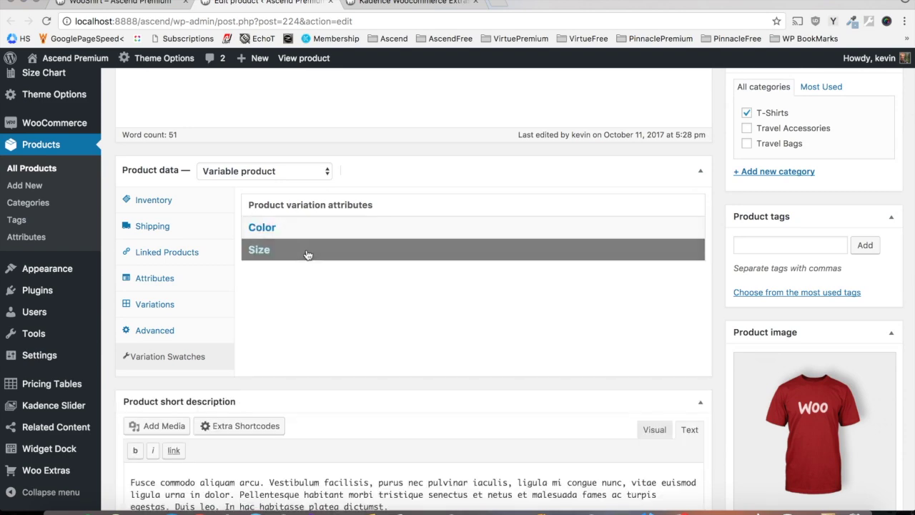
Step: Look over the Woo Extras Variation Swatches options, then return to the WooShirt page
{"action": "left_click", "coordinate": [383, 2]}
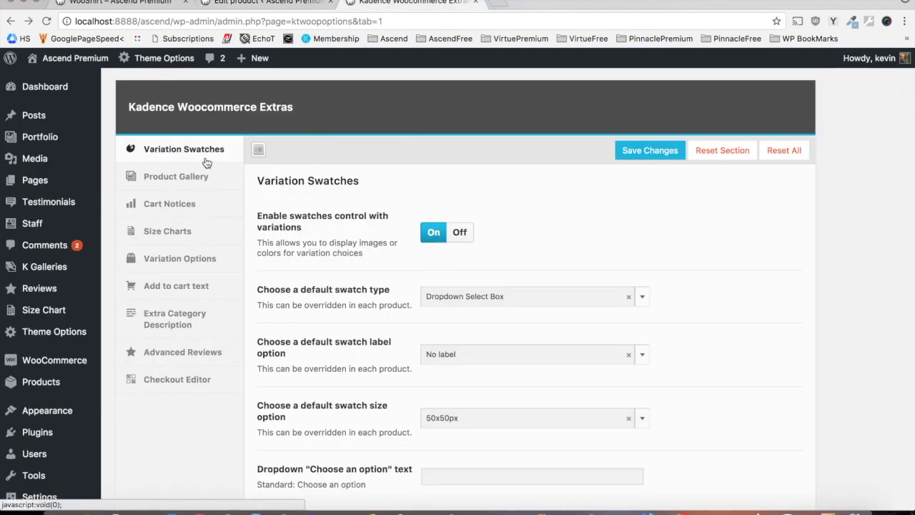
{"action": "scroll", "coordinate": [347, 214], "scroll_direction": "down", "scroll_amount": 5}
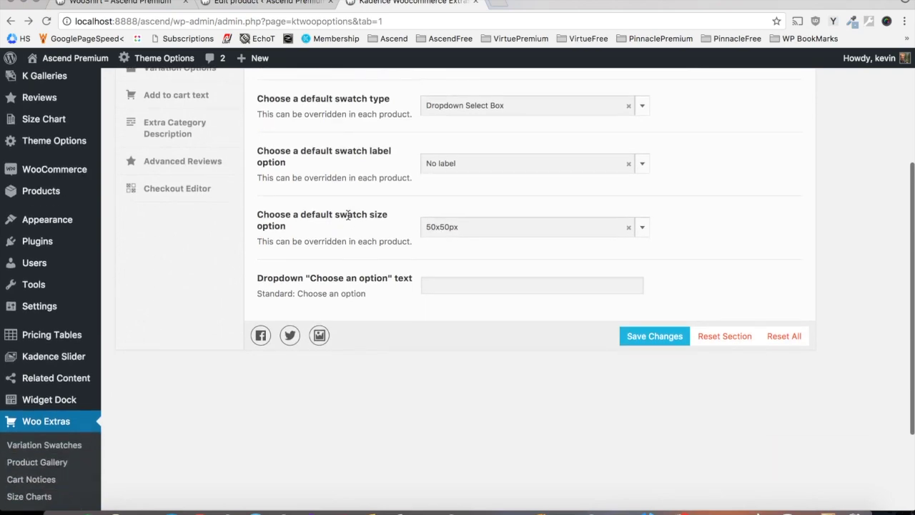
{"action": "scroll", "coordinate": [348, 215], "scroll_direction": "up", "scroll_amount": 4}
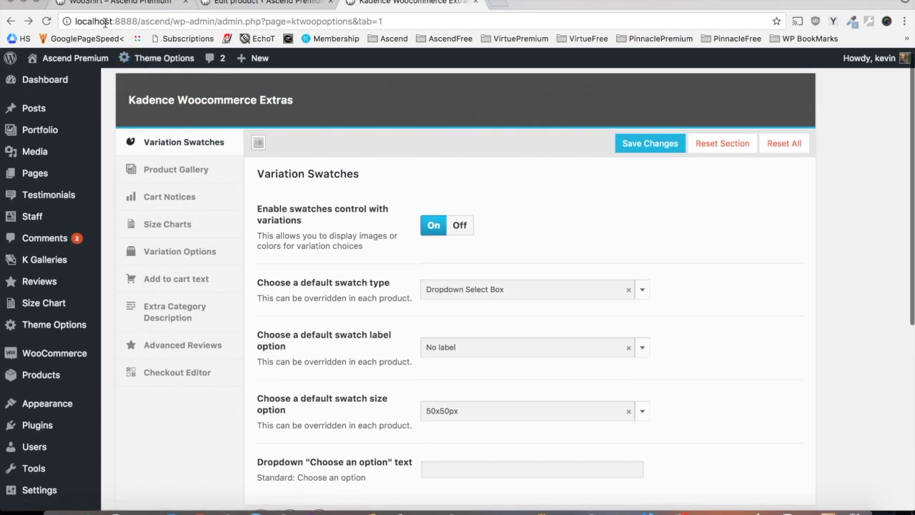
{"action": "left_click", "coordinate": [97, 4]}
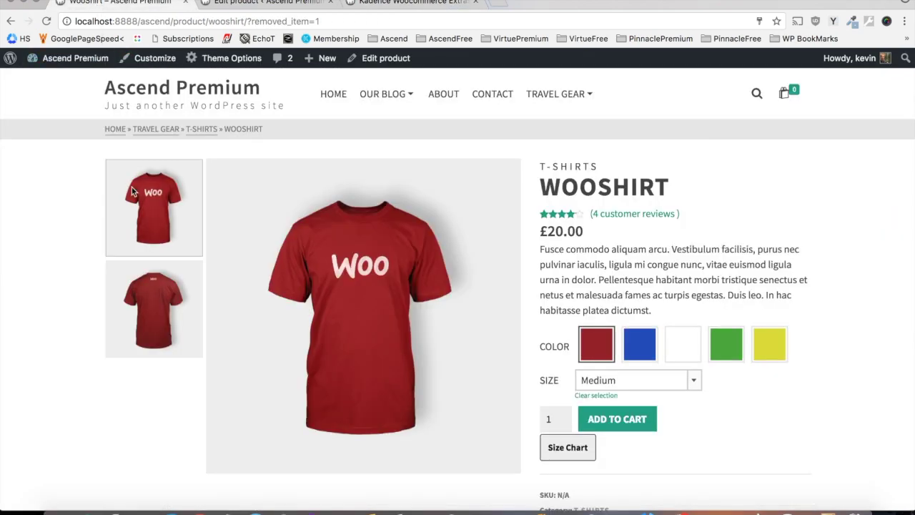
Step: Switch between front and back shirt views, including inside the lightbox, then close it
{"action": "left_click", "coordinate": [136, 278]}
{"action": "left_click", "coordinate": [141, 241]}
{"action": "left_click", "coordinate": [140, 280]}
{"action": "left_click", "coordinate": [146, 225]}
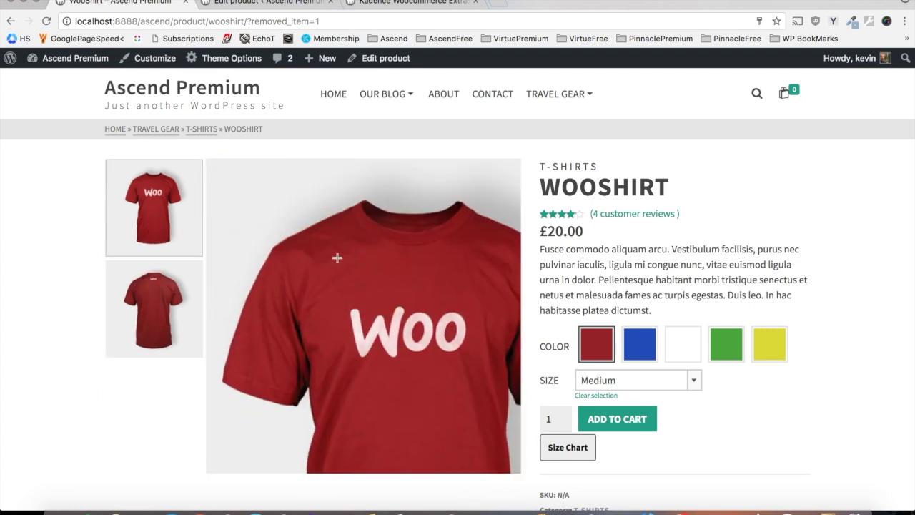
{"action": "left_click", "coordinate": [337, 257]}
{"action": "left_click", "coordinate": [337, 262]}
{"action": "left_click", "coordinate": [338, 263]}
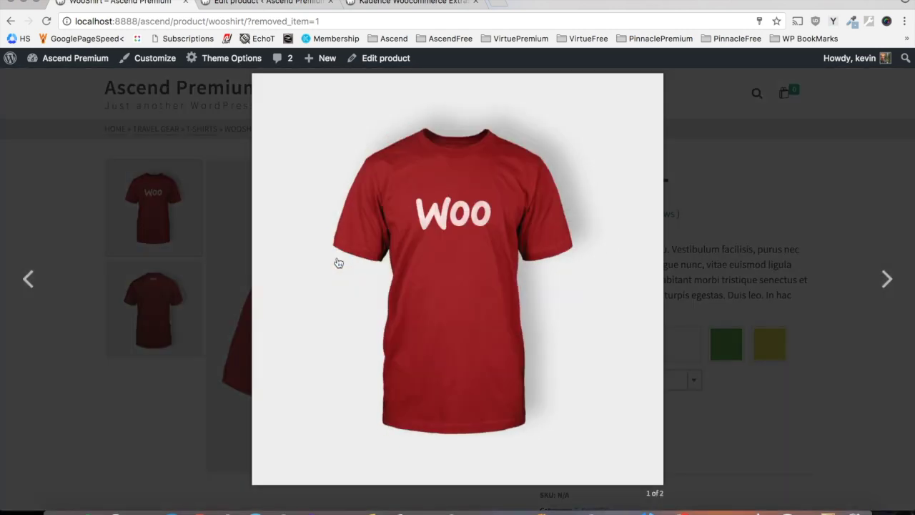
{"action": "left_click", "coordinate": [725, 197]}
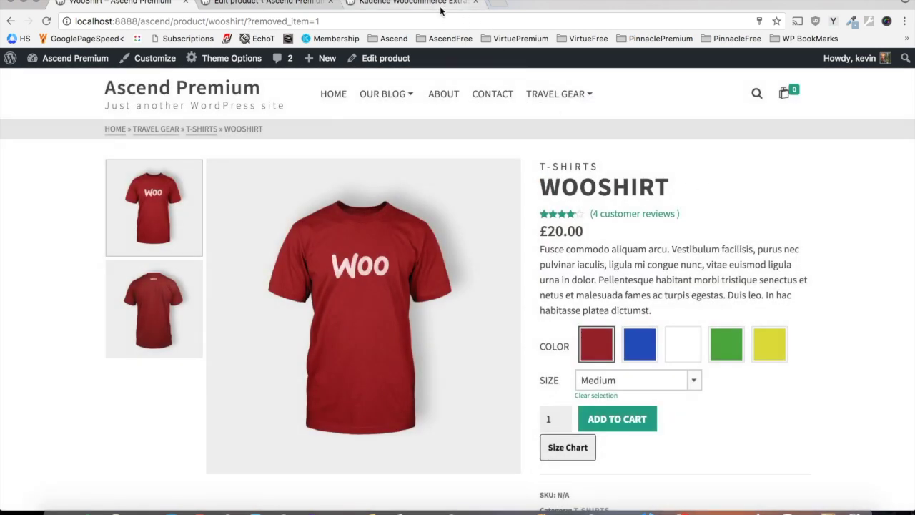
Step: Review the Woo Extras Product Gallery settings, then return to the WooShirt page
{"action": "left_click", "coordinate": [439, 5]}
{"action": "left_click", "coordinate": [191, 168]}
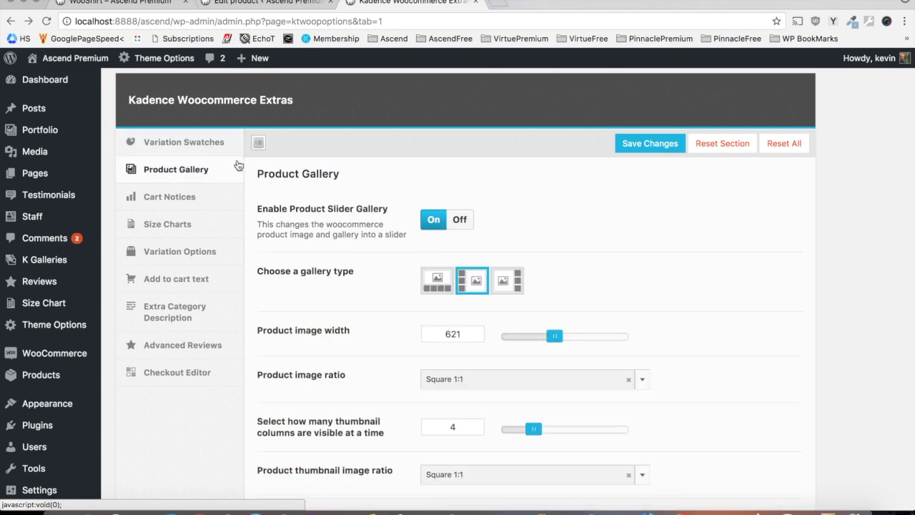
{"action": "scroll", "coordinate": [384, 194], "scroll_direction": "down", "scroll_amount": 2}
{"action": "scroll", "coordinate": [384, 194], "scroll_direction": "down", "scroll_amount": 4}
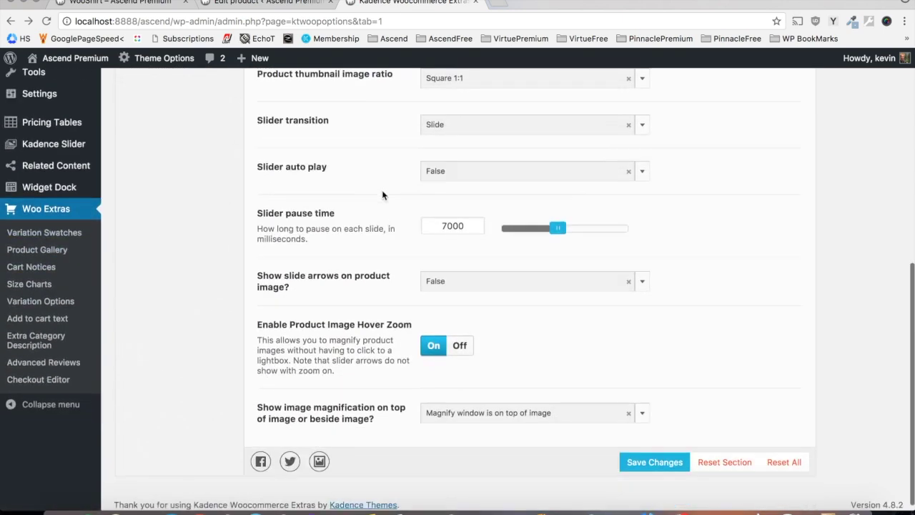
{"action": "scroll", "coordinate": [384, 193], "scroll_direction": "up", "scroll_amount": 2}
{"action": "scroll", "coordinate": [382, 195], "scroll_direction": "up", "scroll_amount": 4}
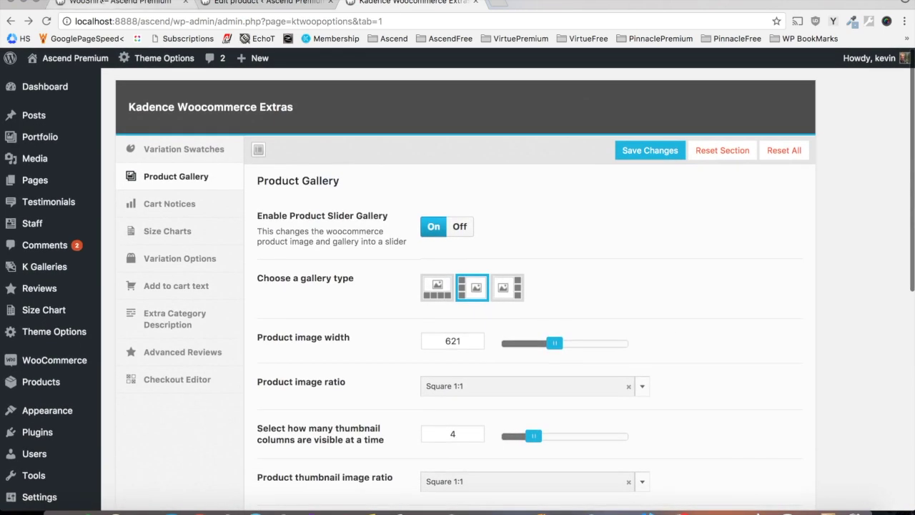
{"action": "left_click", "coordinate": [121, 3]}
Step: Open the WooShirt T-Shirt Sizing chart, check the Size Chart admin menu, then close the chart
{"action": "scroll", "coordinate": [570, 238], "scroll_direction": "down", "scroll_amount": 1}
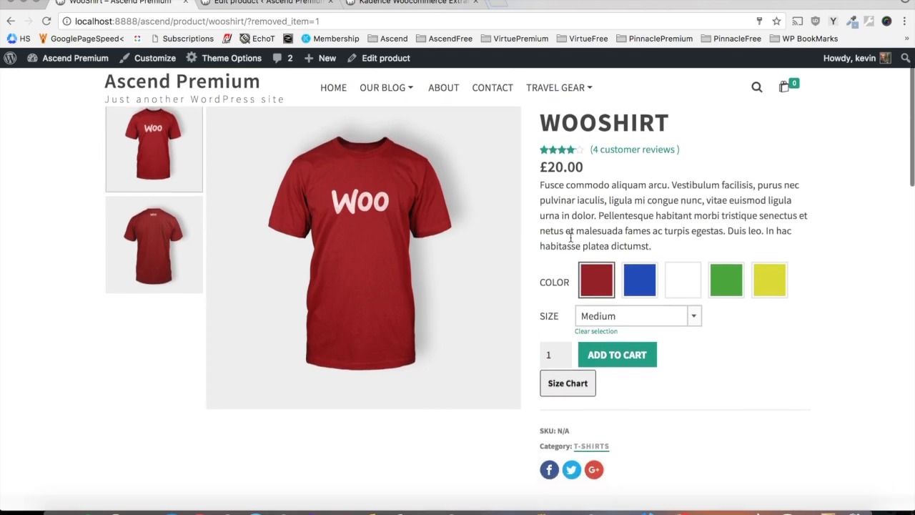
{"action": "left_click", "coordinate": [572, 390]}
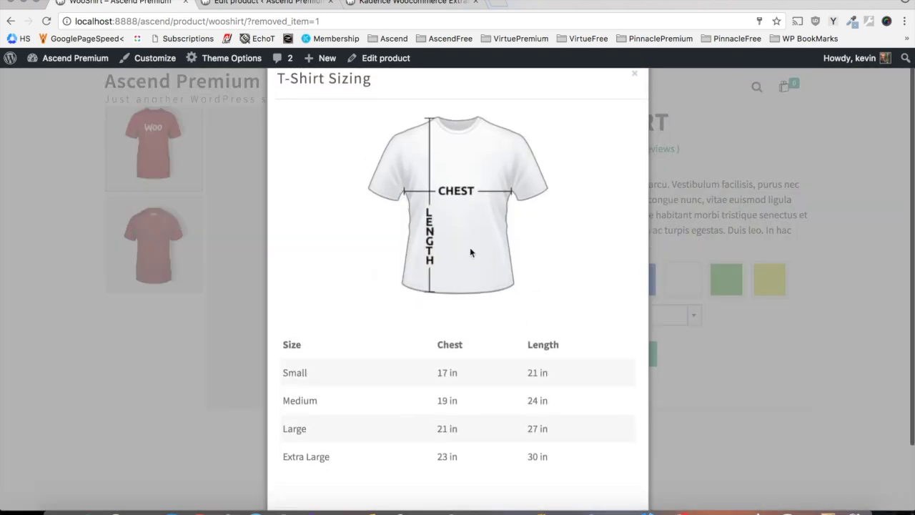
{"action": "scroll", "coordinate": [470, 250], "scroll_direction": "down", "scroll_amount": 2}
{"action": "scroll", "coordinate": [470, 250], "scroll_direction": "up", "scroll_amount": 2}
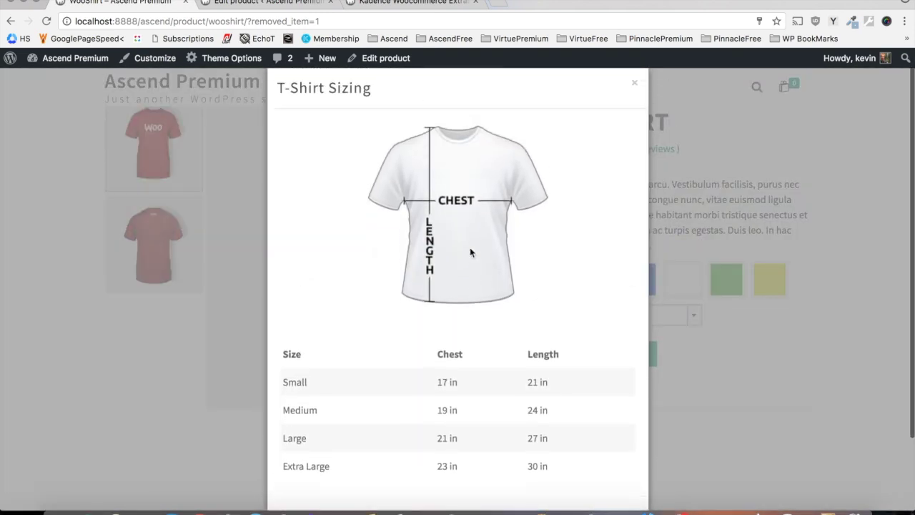
{"action": "left_click", "coordinate": [411, 3]}
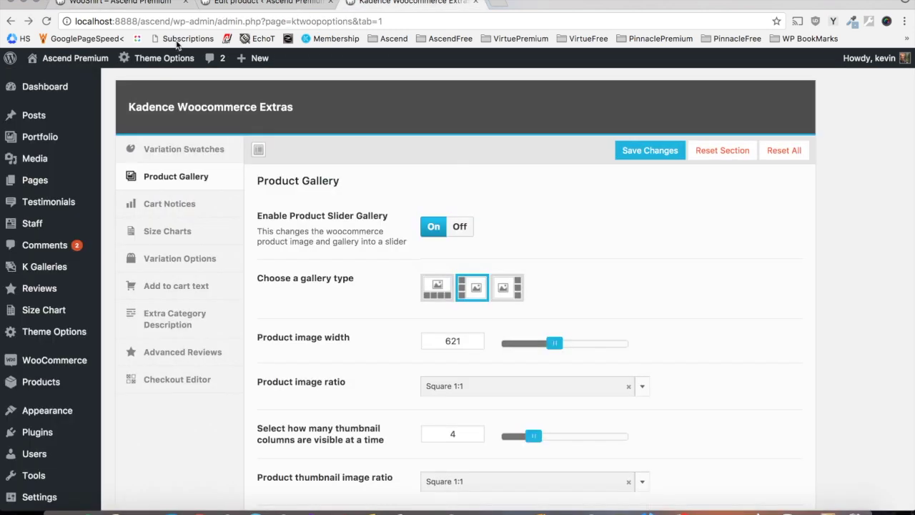
{"action": "mouse_move", "coordinate": [44, 308]}
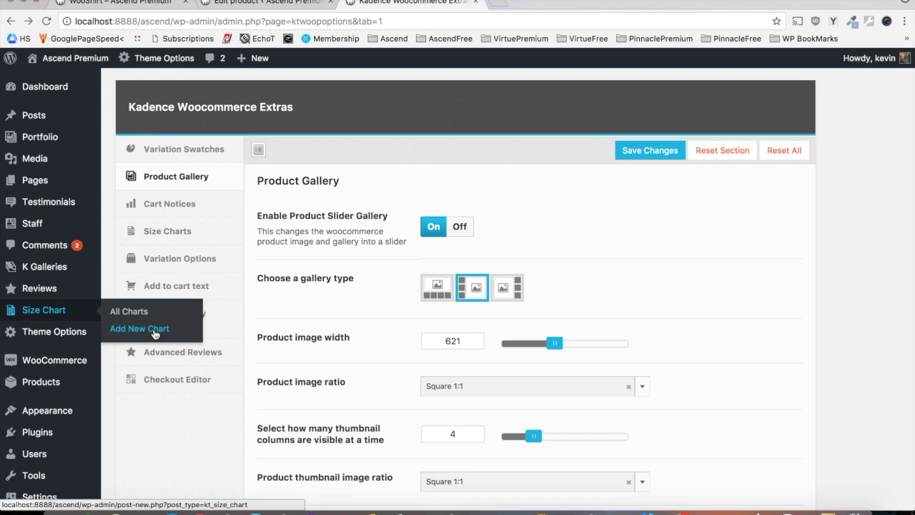
{"action": "left_click", "coordinate": [145, 8]}
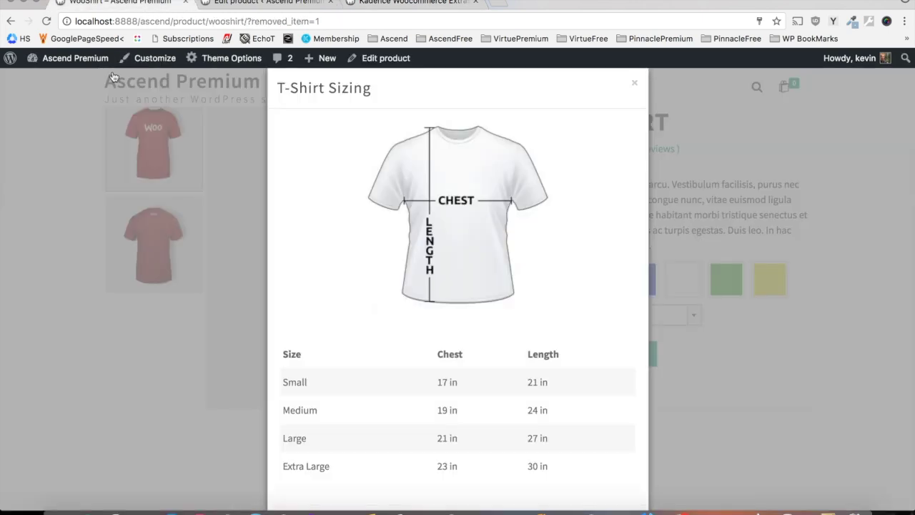
{"action": "left_click", "coordinate": [58, 228]}
{"action": "scroll", "coordinate": [58, 229], "scroll_direction": "down", "scroll_amount": 10}
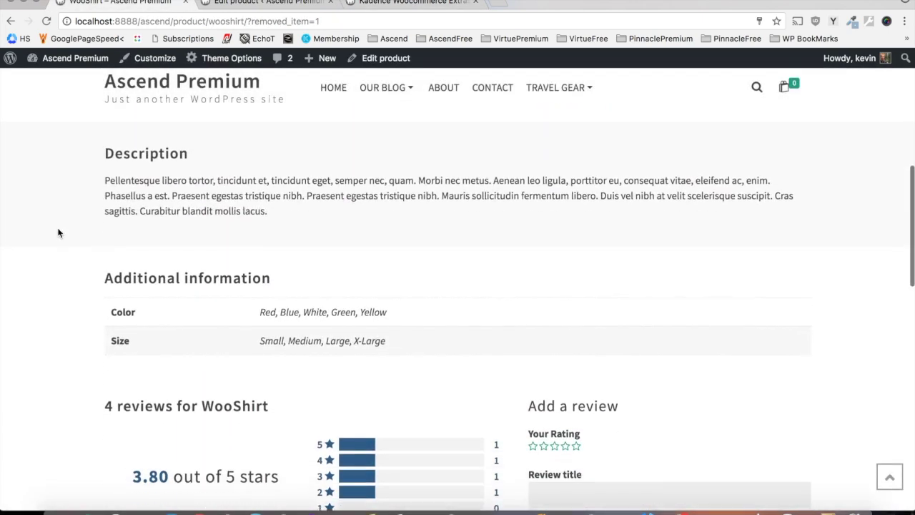
Step: Run Convert Reviews in the Advanced Reviews settings; no earlier reviews need converting
{"action": "scroll", "coordinate": [59, 232], "scroll_direction": "down", "scroll_amount": 2}
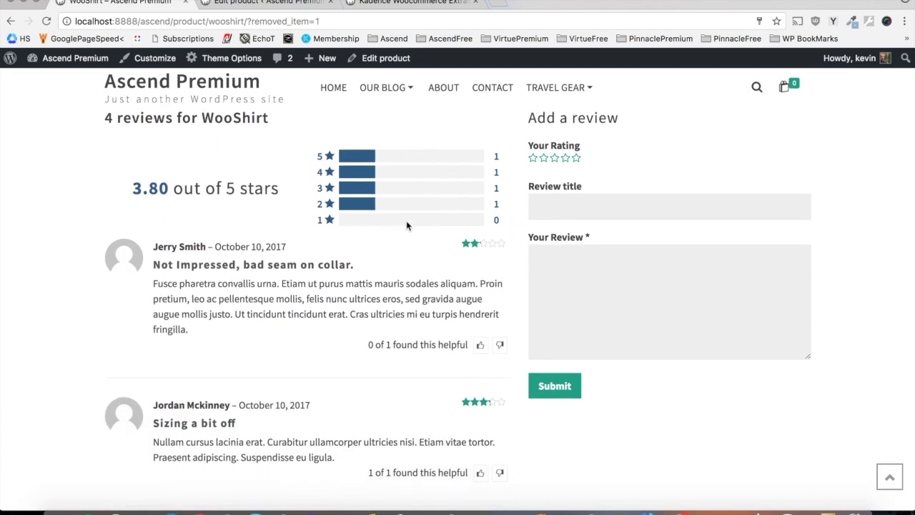
{"action": "left_click", "coordinate": [398, 5]}
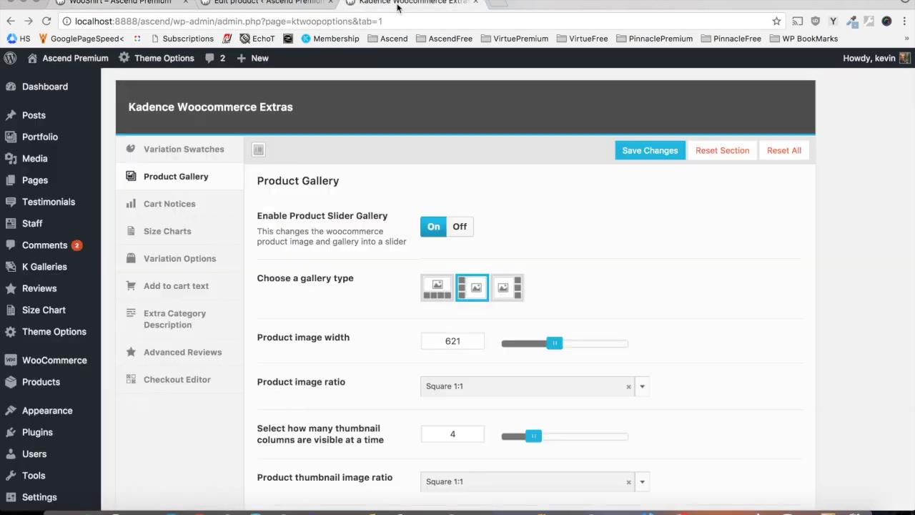
{"action": "left_click", "coordinate": [143, 352]}
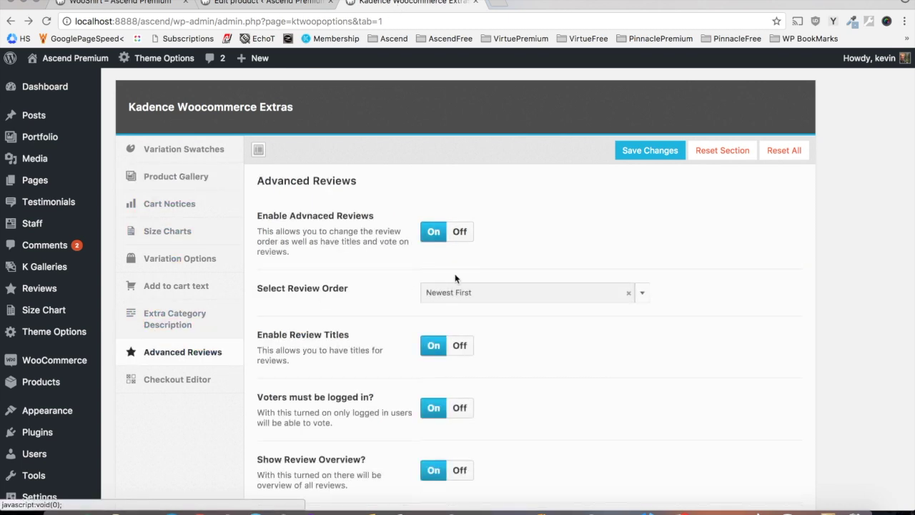
{"action": "scroll", "coordinate": [456, 279], "scroll_direction": "down", "scroll_amount": 2}
{"action": "scroll", "coordinate": [455, 278], "scroll_direction": "down", "scroll_amount": 1}
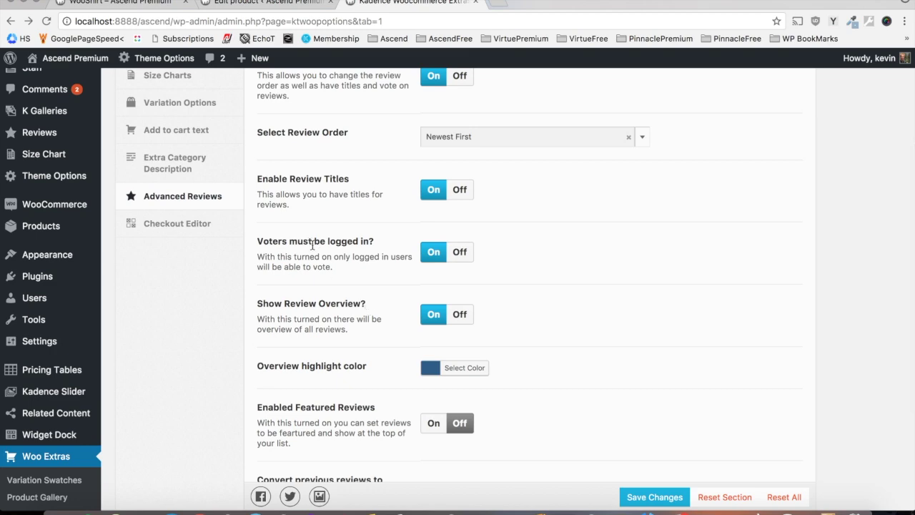
{"action": "scroll", "coordinate": [315, 256], "scroll_direction": "down", "scroll_amount": 2}
{"action": "scroll", "coordinate": [316, 257], "scroll_direction": "down", "scroll_amount": 4}
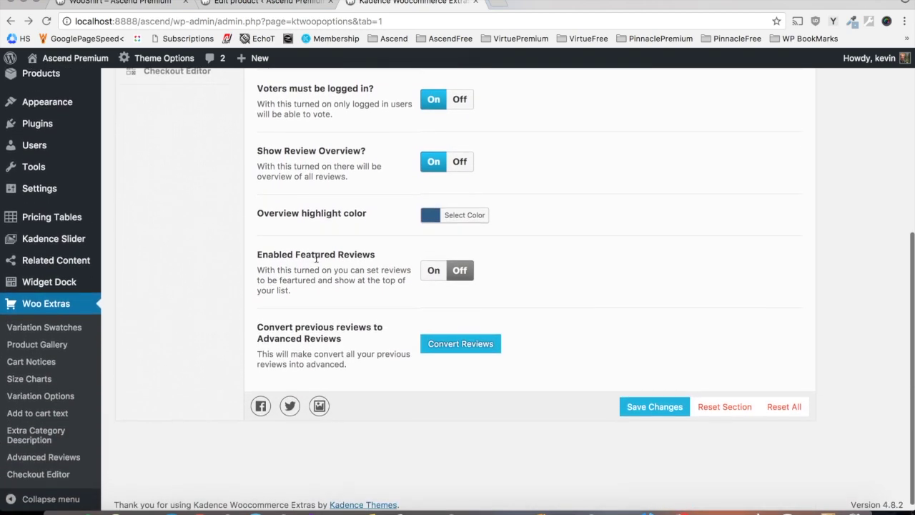
{"action": "left_click", "coordinate": [449, 339]}
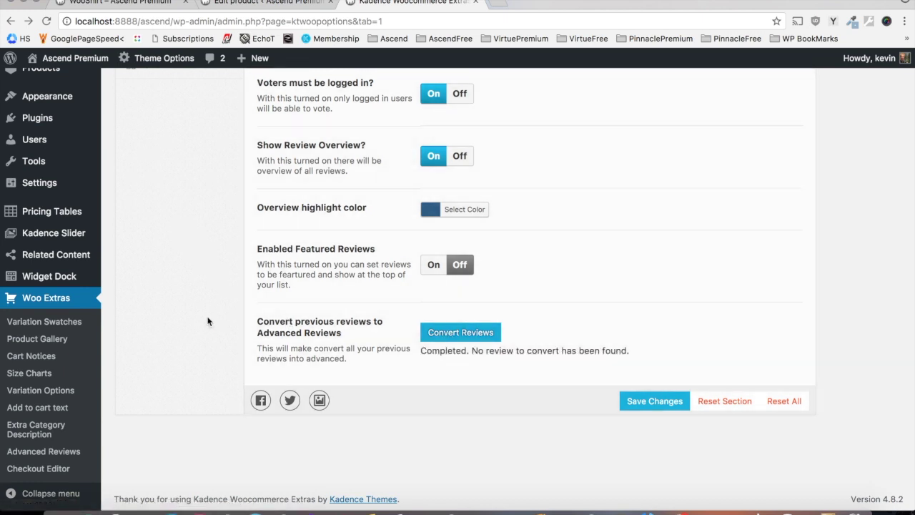
{"action": "scroll", "coordinate": [208, 320], "scroll_direction": "up", "scroll_amount": 2}
{"action": "scroll", "coordinate": [208, 321], "scroll_direction": "up", "scroll_amount": 6}
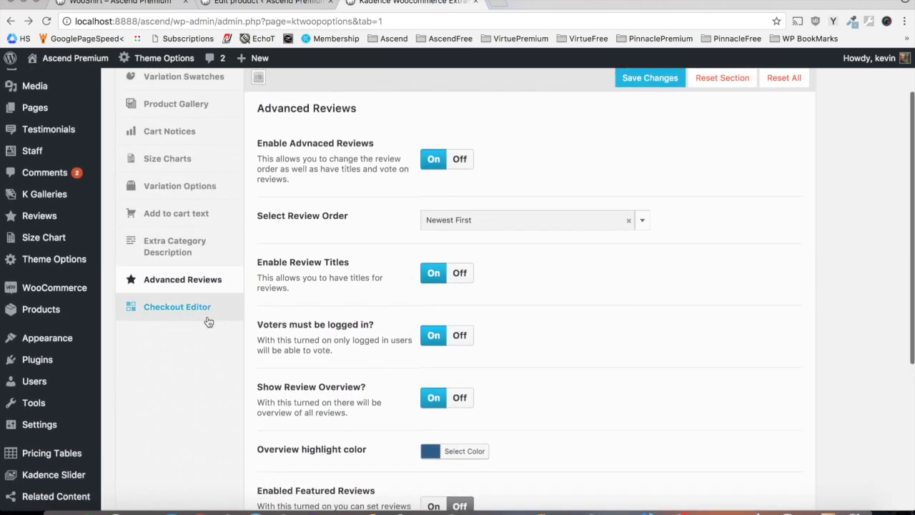
{"action": "left_click", "coordinate": [60, 223]}
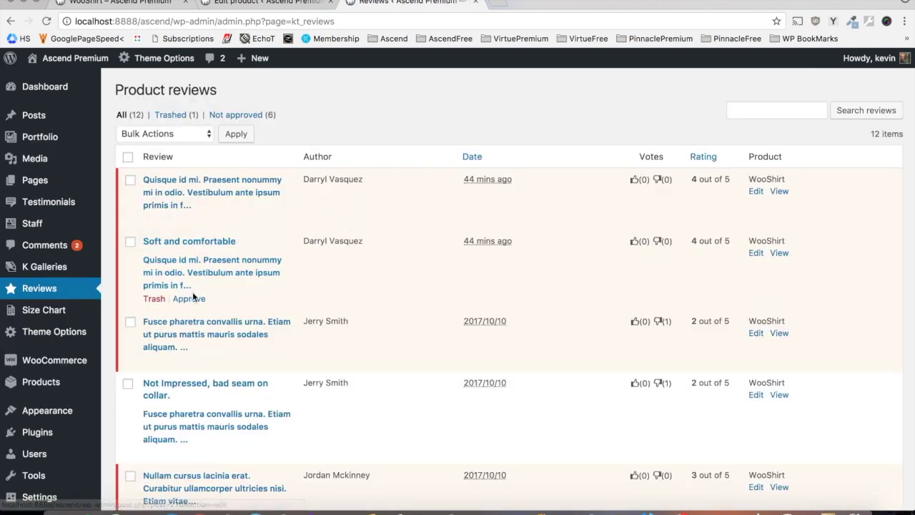
Step: Approve the Soft and comfortable review and upvote it on the WooShirt page
{"action": "left_click", "coordinate": [190, 300]}
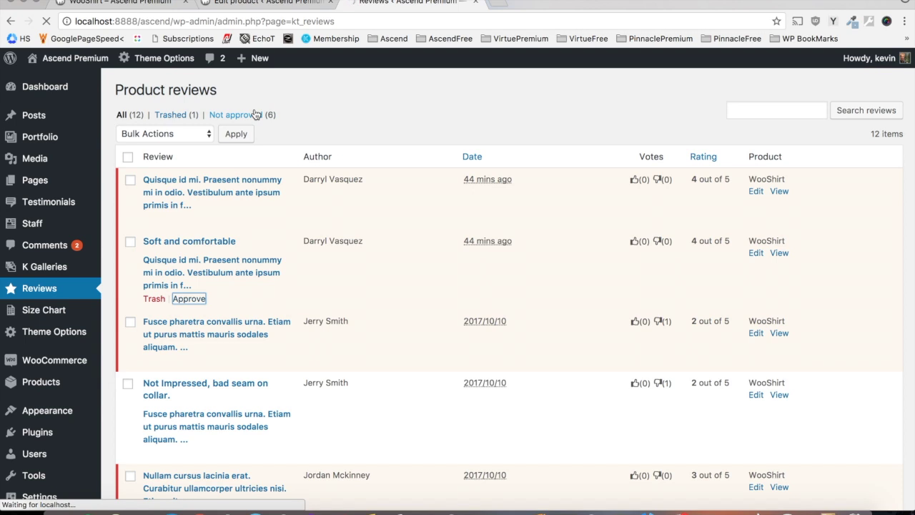
{"action": "left_click", "coordinate": [112, 3]}
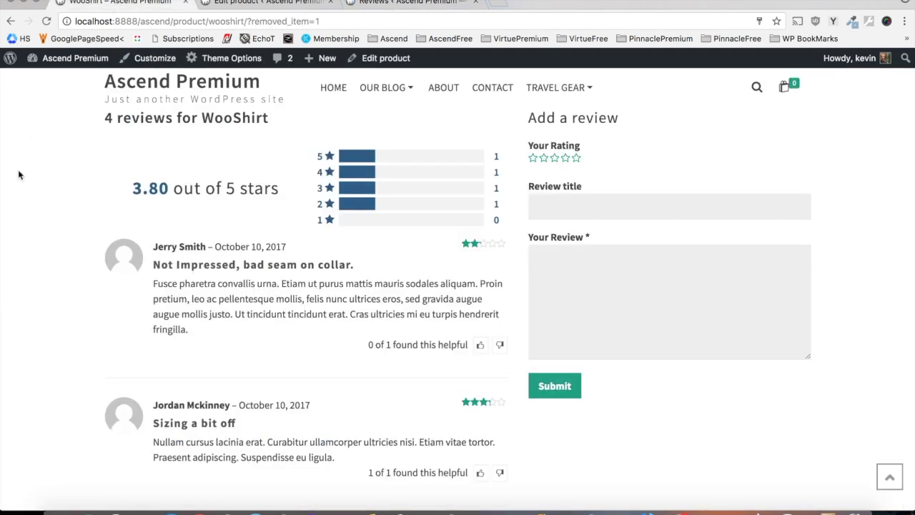
{"action": "scroll", "coordinate": [18, 185], "scroll_direction": "down", "scroll_amount": 1}
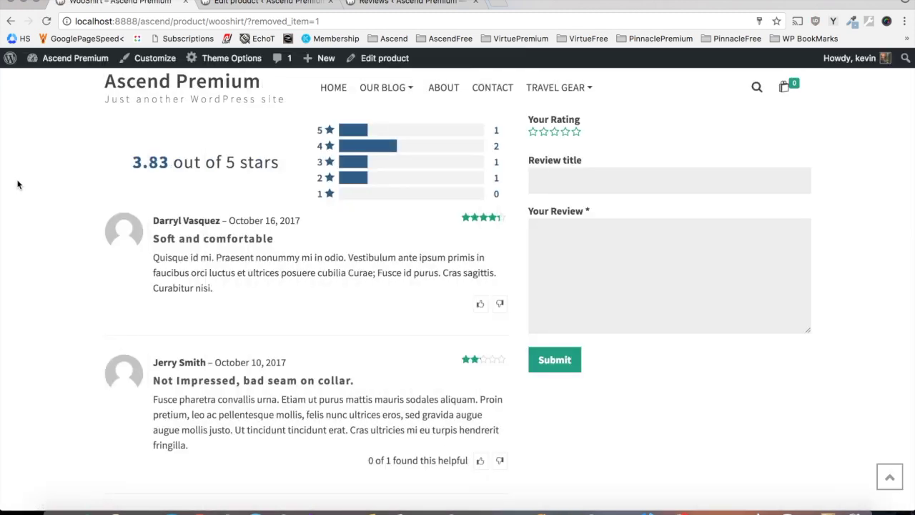
{"action": "left_click", "coordinate": [481, 306]}
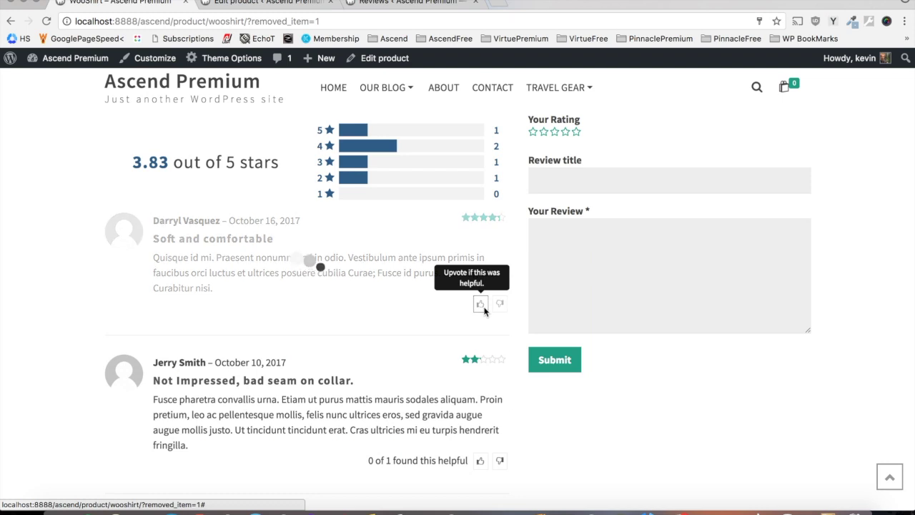
Step: Back in the product reviews list, check the Soft and comfortable review's vote counts
{"action": "left_click", "coordinate": [432, 2]}
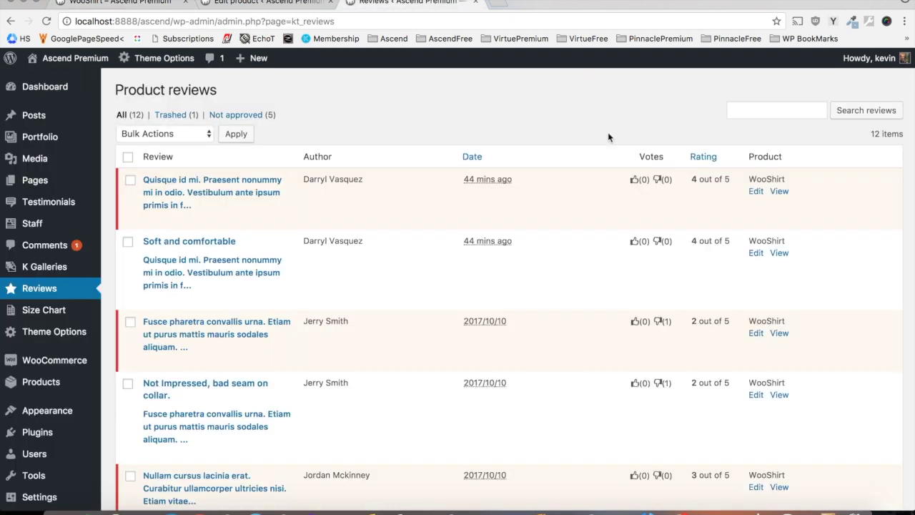
{"action": "left_click_drag", "start_coordinate": [676, 242], "coordinate": [621, 244]}
{"action": "left_click", "coordinate": [655, 322]}
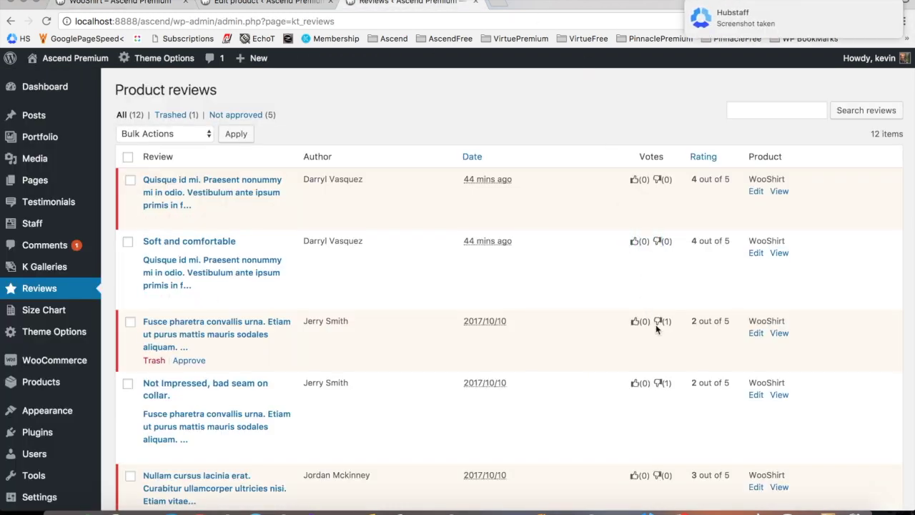
{"action": "scroll", "coordinate": [655, 325], "scroll_direction": "down", "scroll_amount": 3}
{"action": "scroll", "coordinate": [656, 329], "scroll_direction": "up", "scroll_amount": 2}
{"action": "scroll", "coordinate": [656, 329], "scroll_direction": "up", "scroll_amount": 2}
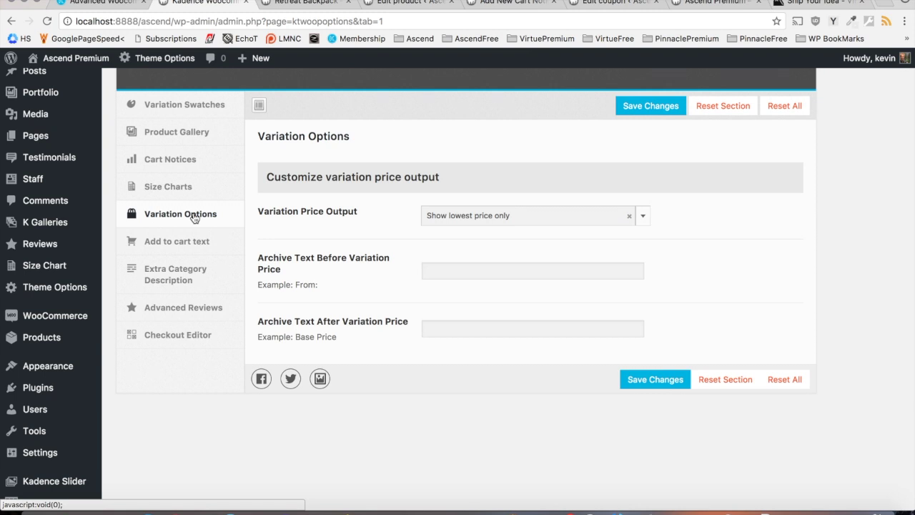
Step: Keep 'Show lowest price only', add archive text 'Starting at:' before and ':And beyond' after, and save
{"action": "left_click", "coordinate": [456, 220]}
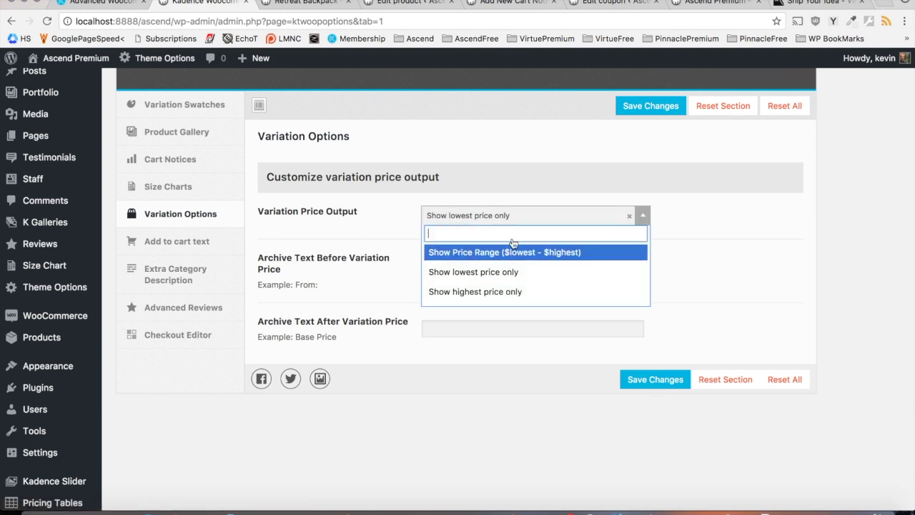
{"action": "left_click", "coordinate": [314, 264]}
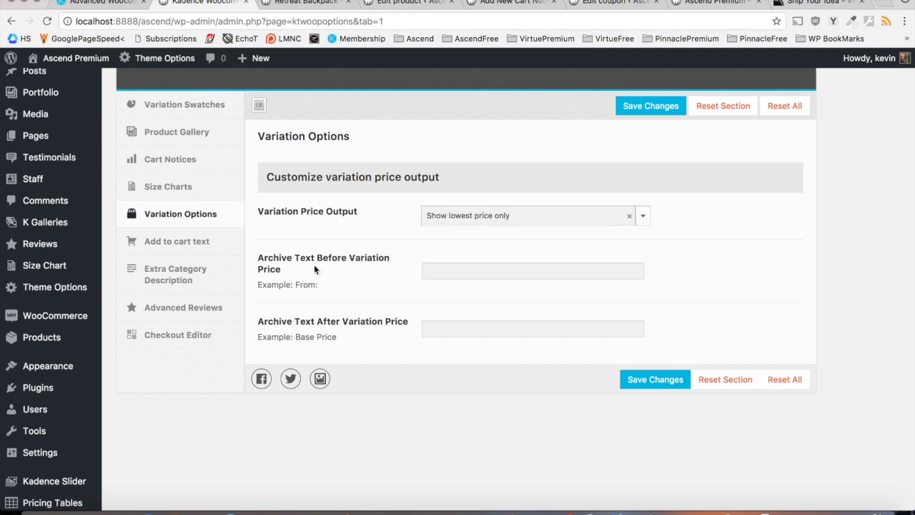
{"action": "left_click", "coordinate": [471, 271]}
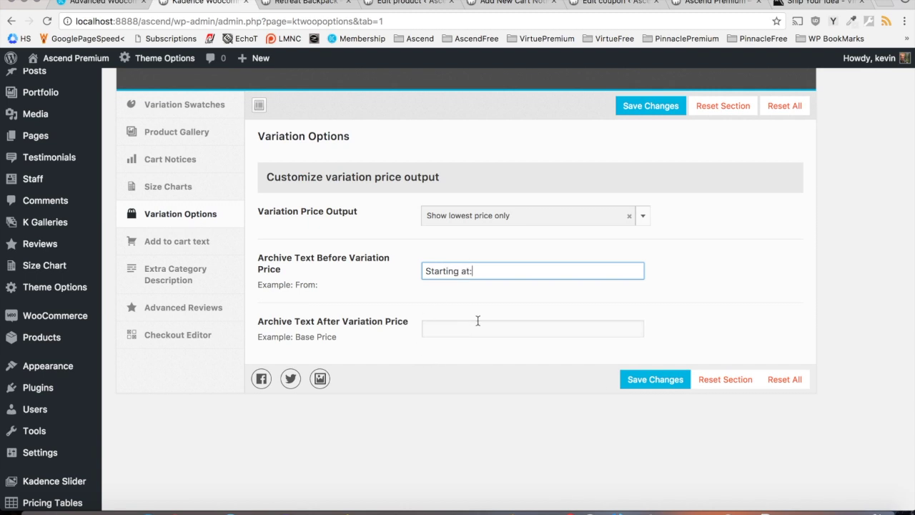
{"action": "left_click", "coordinate": [477, 352]}
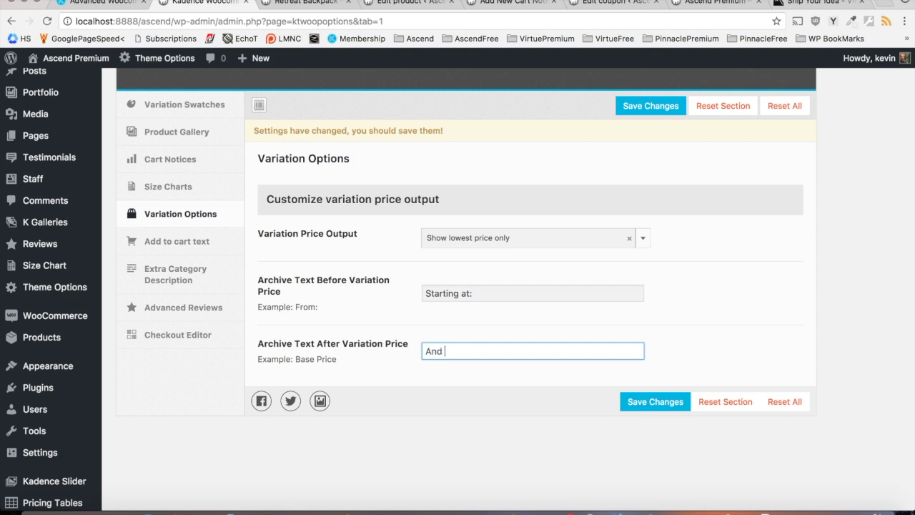
{"action": "type", "text": "And beyond"}
{"action": "key", "text": "Home"}
{"action": "type", "text": ":"}
{"action": "left_click", "coordinate": [663, 403]}
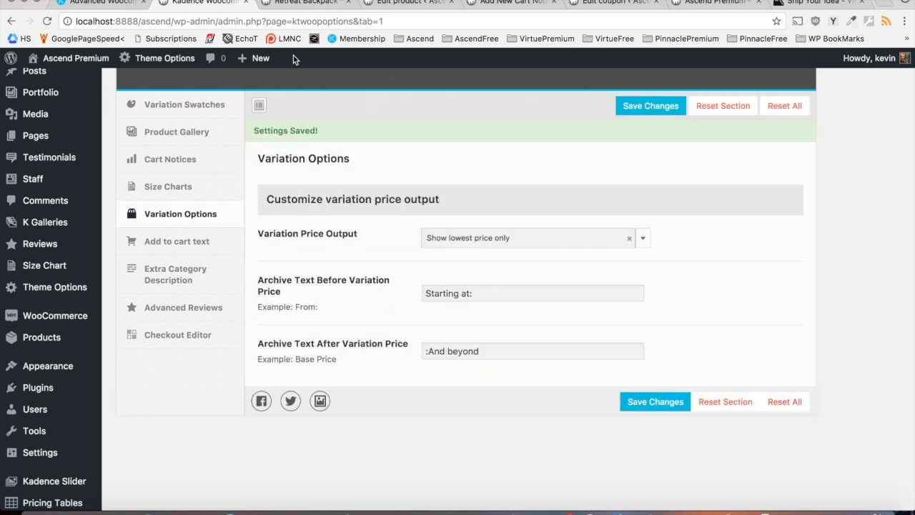
{"action": "left_click", "coordinate": [306, 3]}
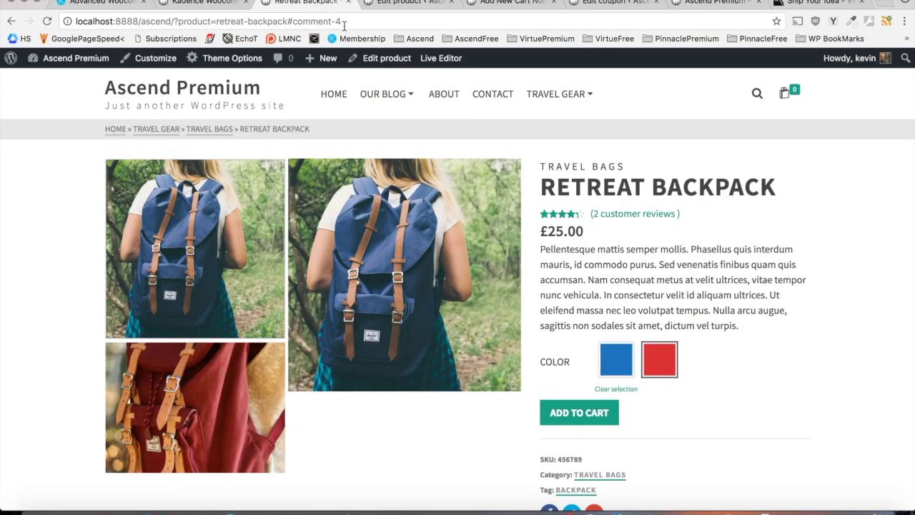
{"action": "left_click", "coordinate": [549, 100]}
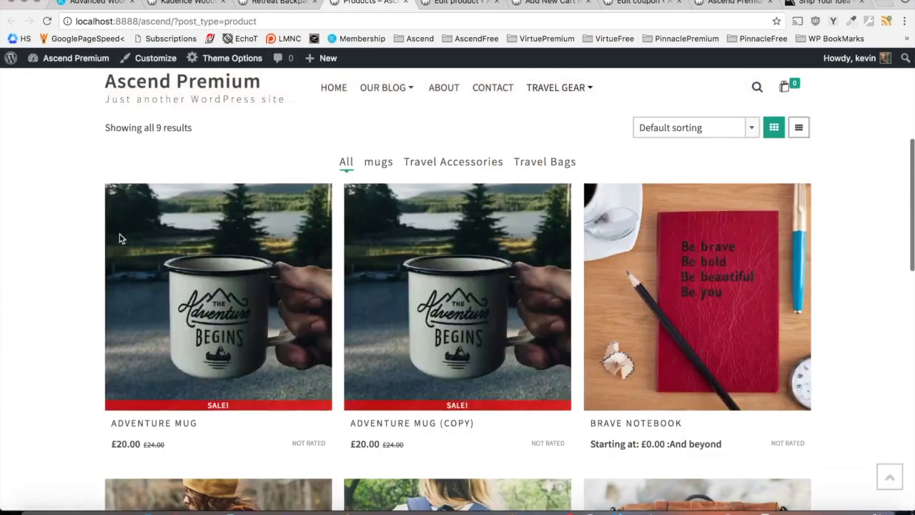
{"action": "scroll", "coordinate": [37, 265], "scroll_direction": "down", "scroll_amount": 2}
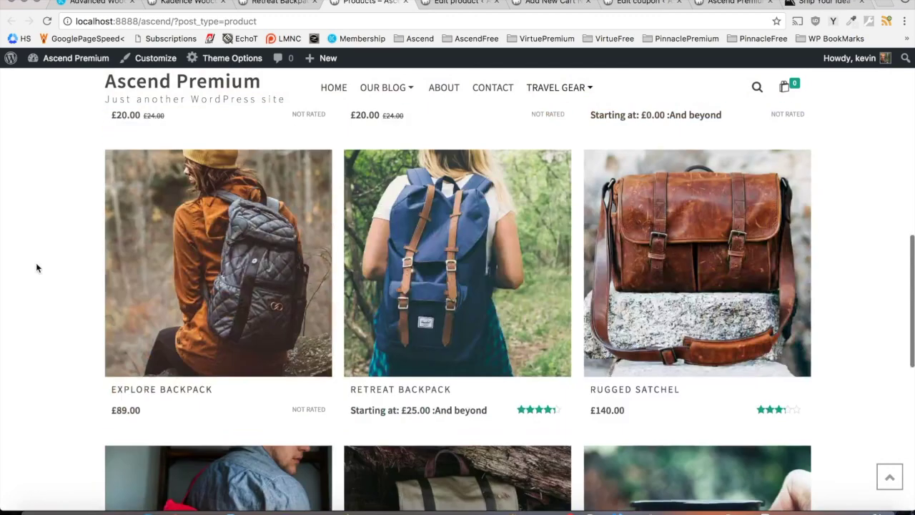
{"action": "scroll", "coordinate": [36, 265], "scroll_direction": "up", "scroll_amount": 5}
{"action": "mouse_move", "coordinate": [695, 321]}
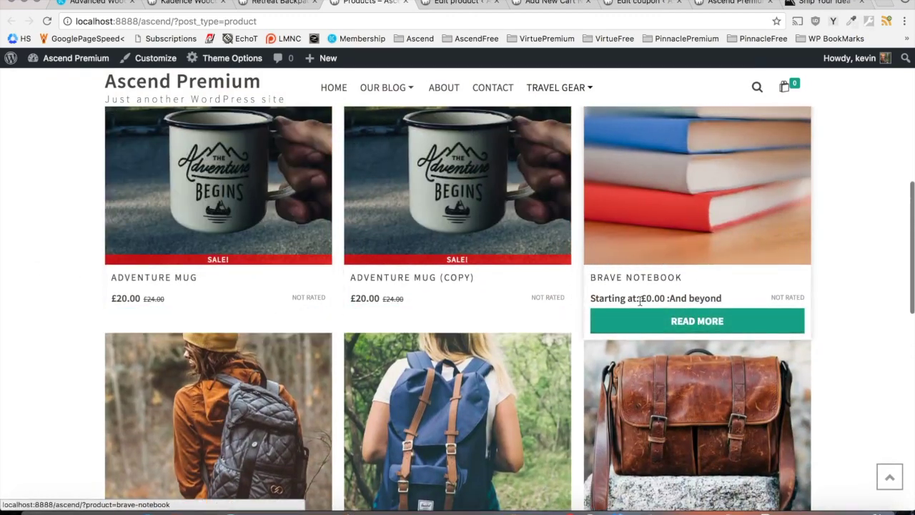
{"action": "left_click_drag", "start_coordinate": [604, 297], "coordinate": [719, 298]}
{"action": "left_click", "coordinate": [655, 296]}
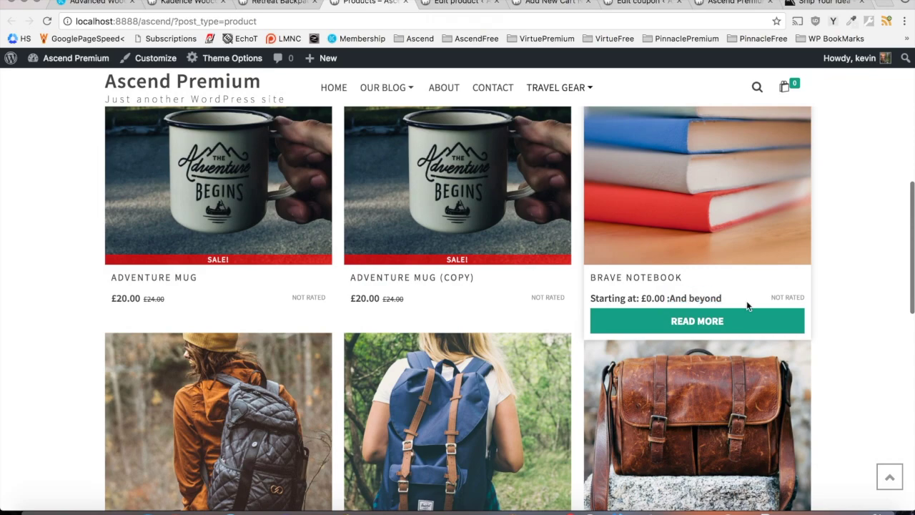
{"action": "scroll", "coordinate": [747, 306], "scroll_direction": "down", "scroll_amount": 10}
{"action": "scroll", "coordinate": [748, 306], "scroll_direction": "up", "scroll_amount": 4}
{"action": "scroll", "coordinate": [747, 306], "scroll_direction": "up", "scroll_amount": 2}
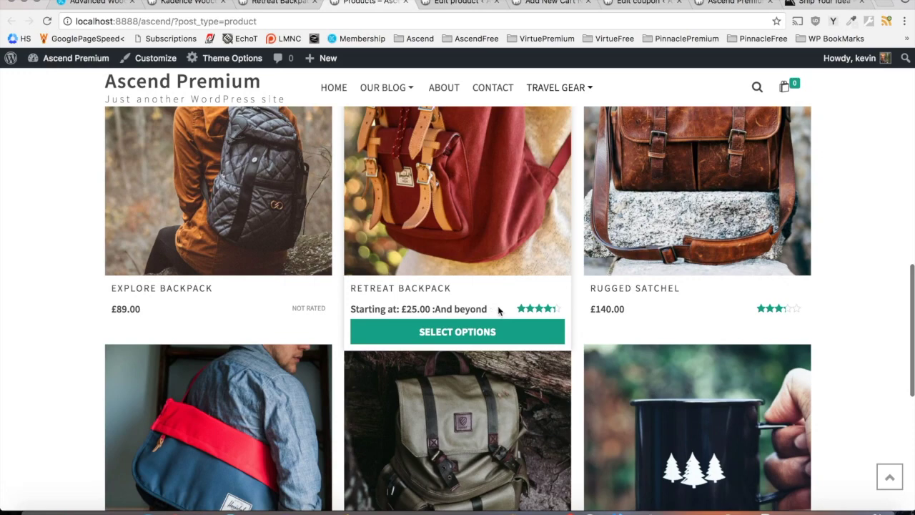
{"action": "left_click", "coordinate": [464, 250]}
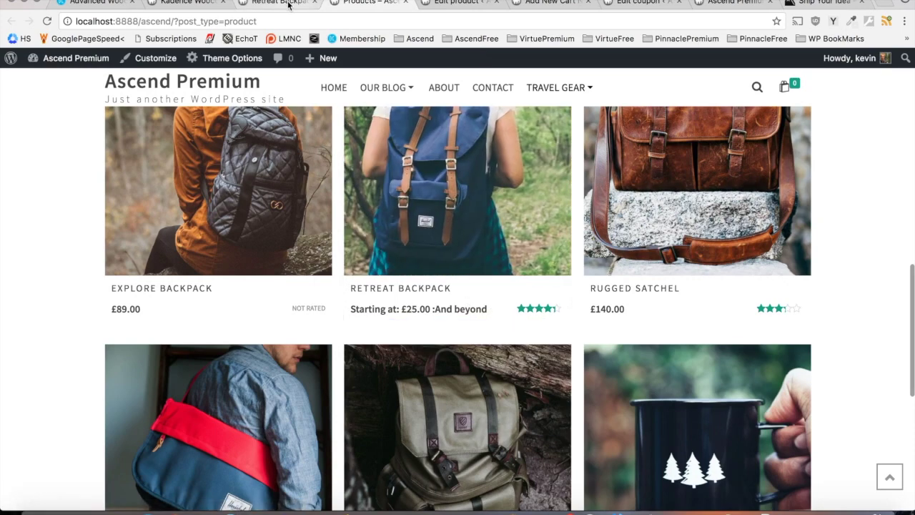
{"action": "left_click", "coordinate": [179, 2]}
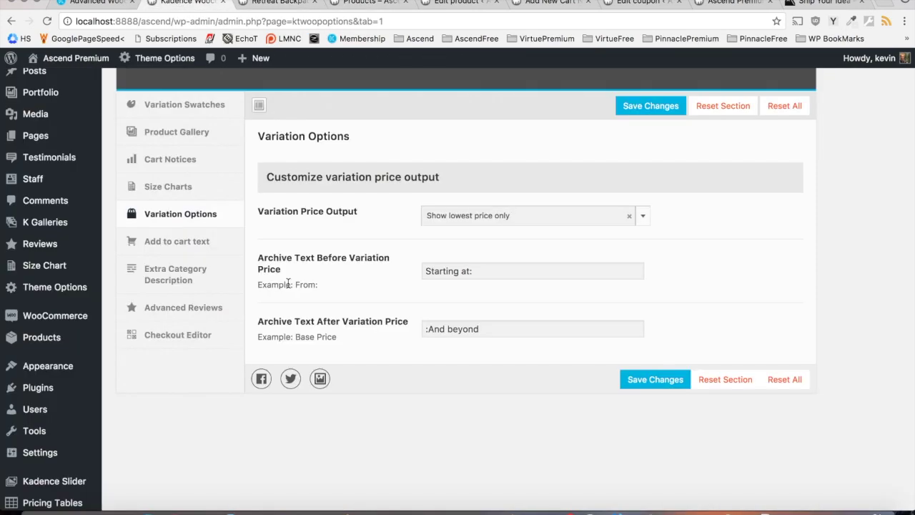
Step: Label variable, grouped and out-of-stock products SELECT OPTIONS, BUY TOGETHER, NO LONGER AVAILABLE and save
{"action": "left_click", "coordinate": [214, 244]}
{"action": "left_click", "coordinate": [485, 282]}
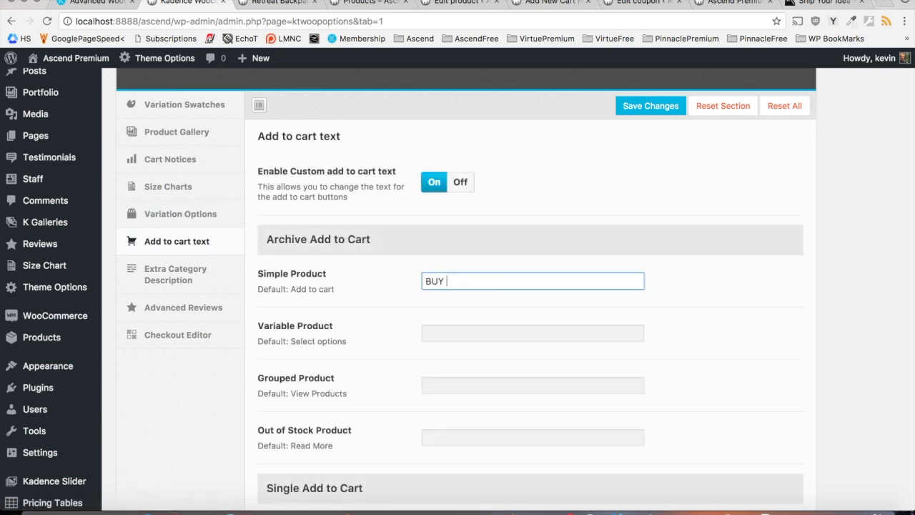
{"action": "left_click", "coordinate": [487, 336]}
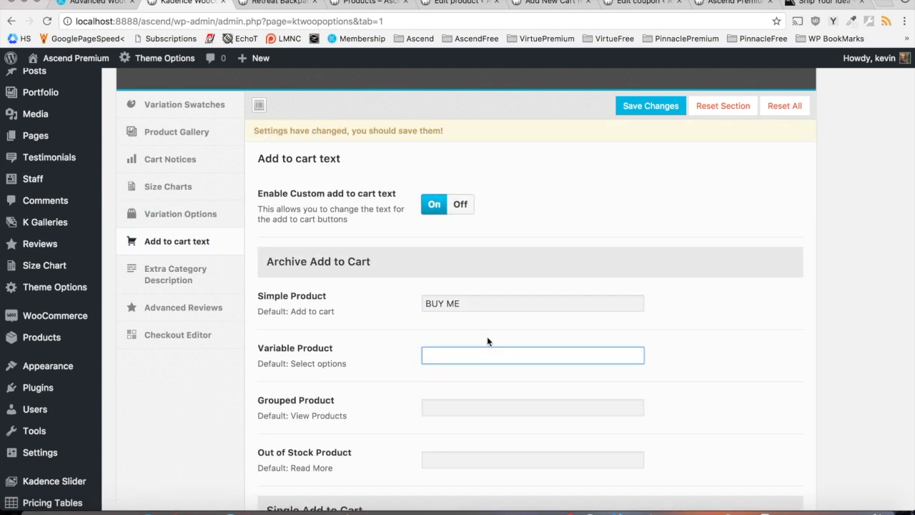
{"action": "type", "text": "SELECT OPTIONS"}
{"action": "left_click", "coordinate": [476, 412]}
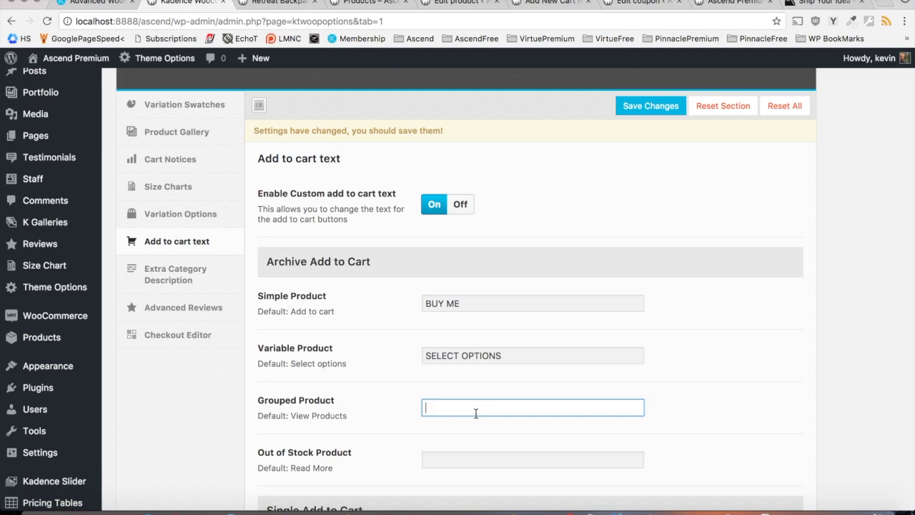
{"action": "type", "text": "BUY TOGETHER"}
{"action": "left_click", "coordinate": [489, 462]}
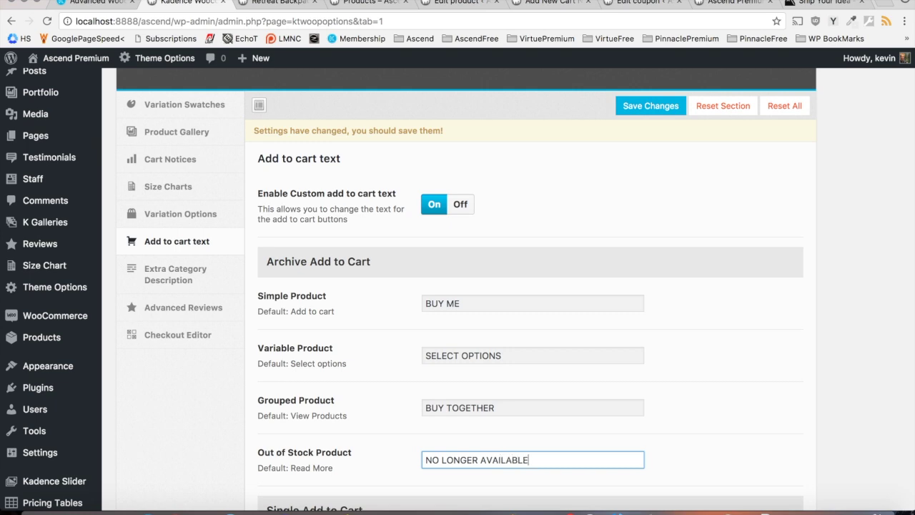
{"action": "left_click", "coordinate": [633, 113]}
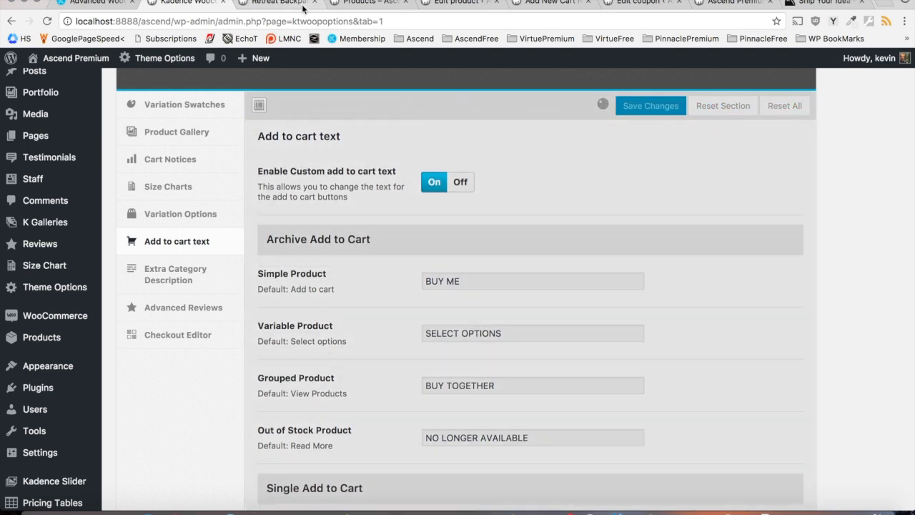
Step: Scroll the shop page to confirm the products now show BUY ME buttons
{"action": "left_click", "coordinate": [344, 3]}
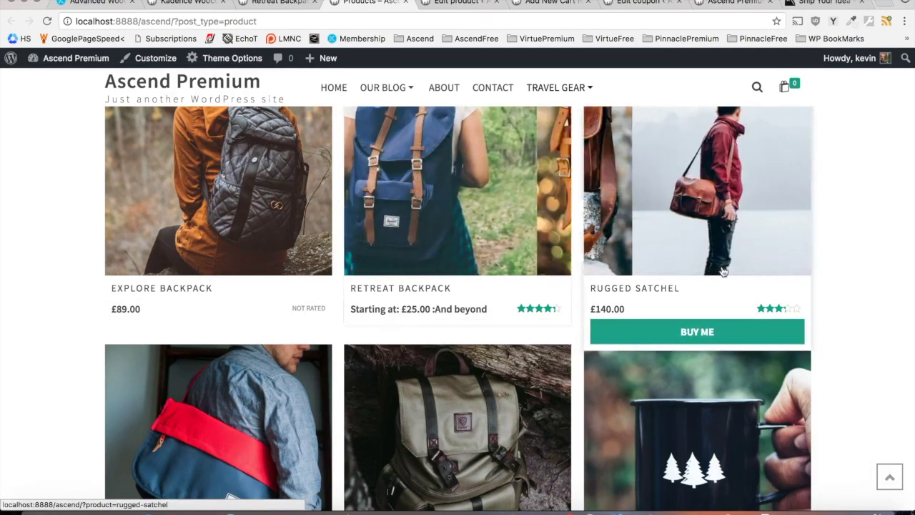
{"action": "scroll", "coordinate": [714, 300], "scroll_direction": "down", "scroll_amount": 3}
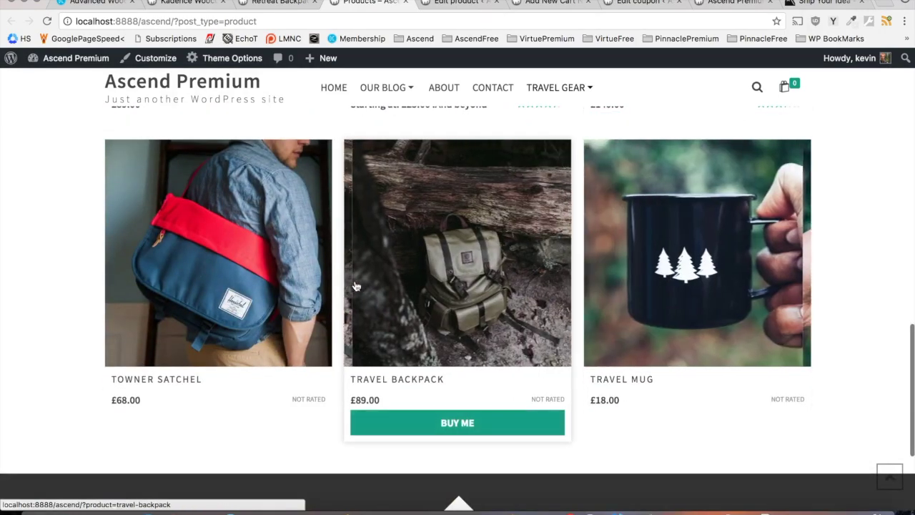
{"action": "scroll", "coordinate": [214, 301], "scroll_direction": "up", "scroll_amount": 6}
{"action": "scroll", "coordinate": [457, 317], "scroll_direction": "down", "scroll_amount": 1}
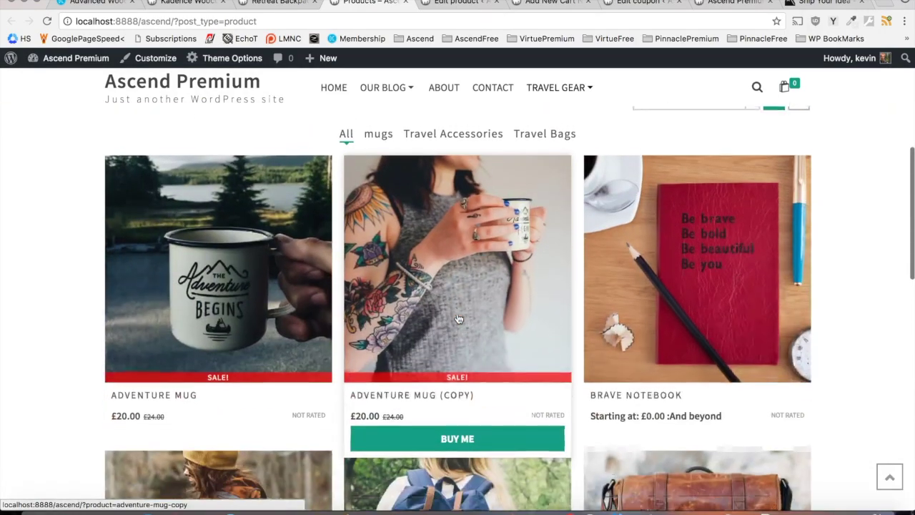
Step: Back in the Woo Extras settings, bring up the enabled Extra Category Description section
{"action": "left_click", "coordinate": [263, 5]}
{"action": "left_click", "coordinate": [186, 3]}
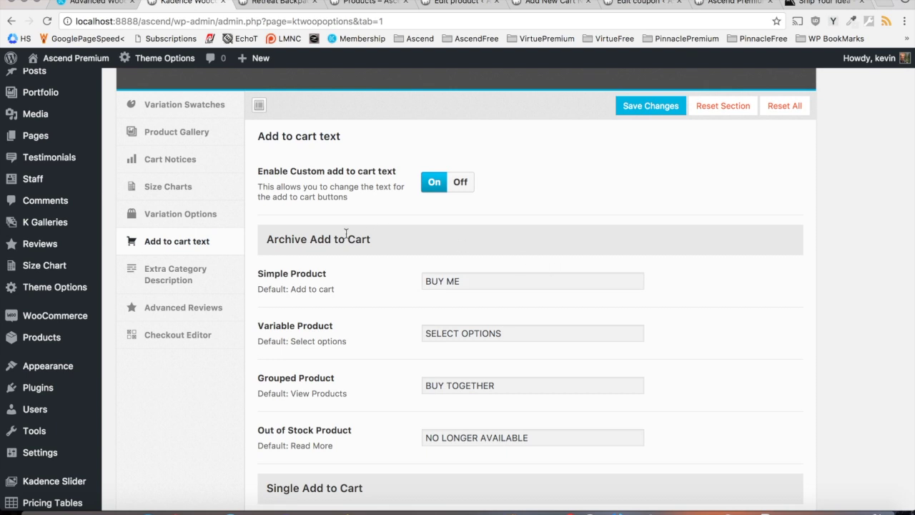
{"action": "left_click", "coordinate": [194, 269]}
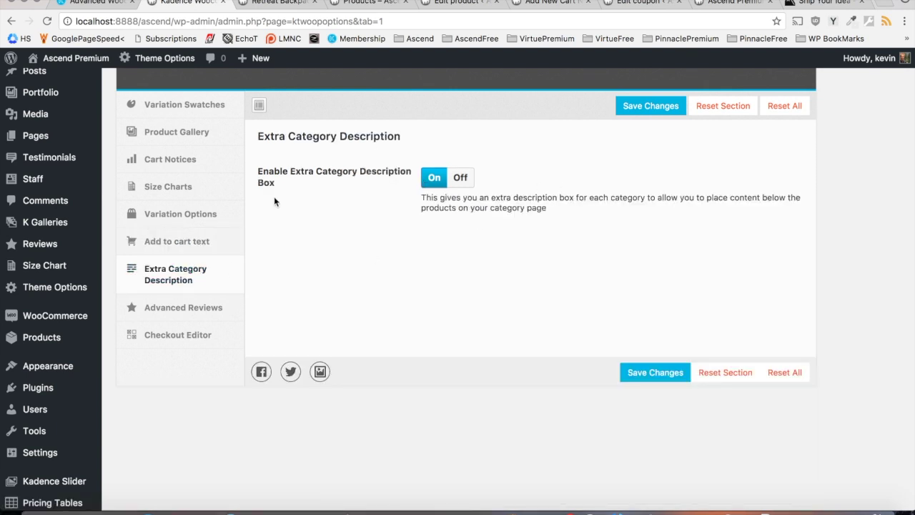
Step: Open the Travel Accessories product category for editing and scroll to its Bottom Description
{"action": "mouse_move", "coordinate": [40, 334]}
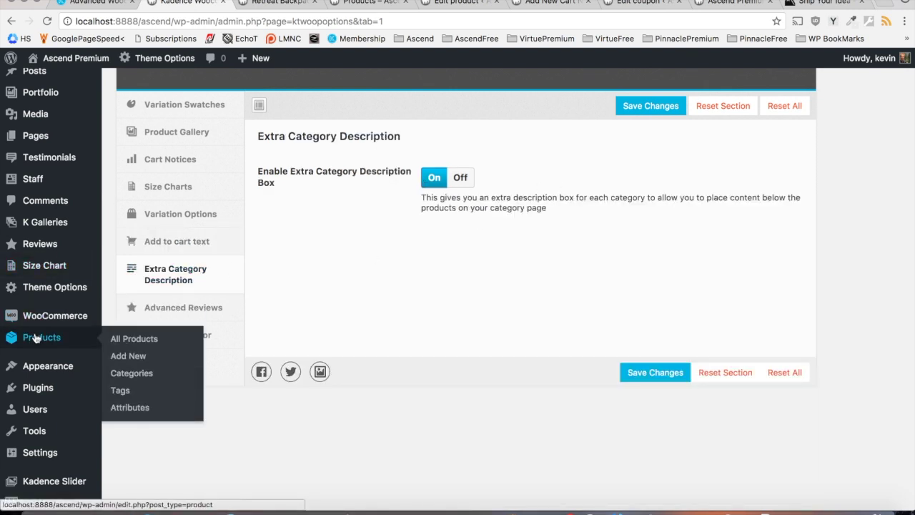
{"action": "left_click", "coordinate": [135, 374]}
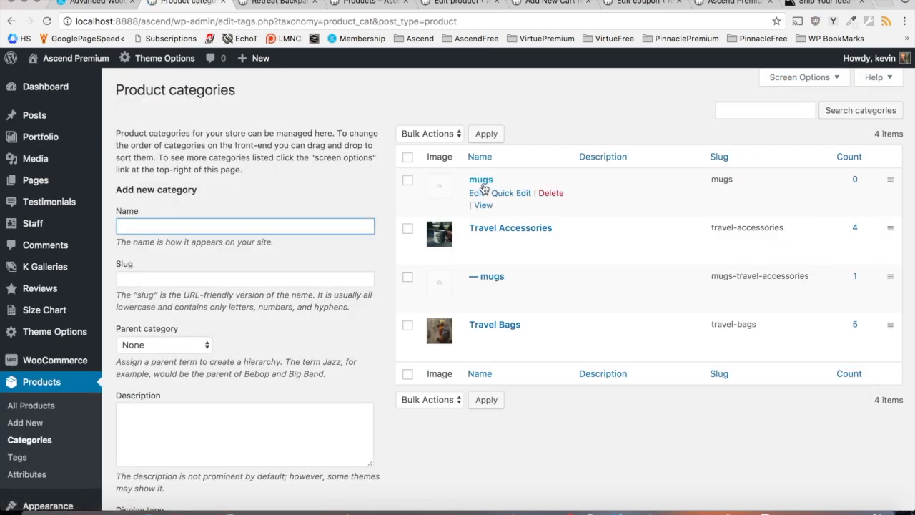
{"action": "left_click", "coordinate": [479, 228]}
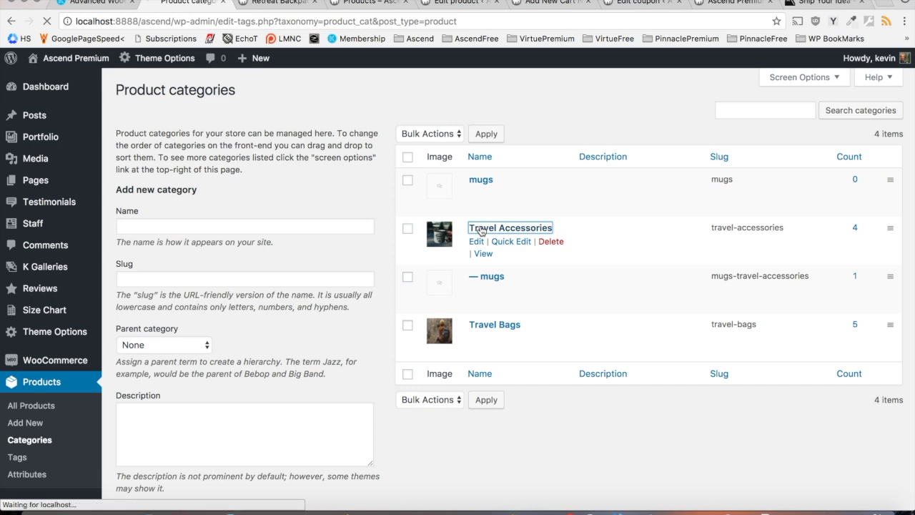
{"action": "scroll", "coordinate": [481, 230], "scroll_direction": "down", "scroll_amount": 5}
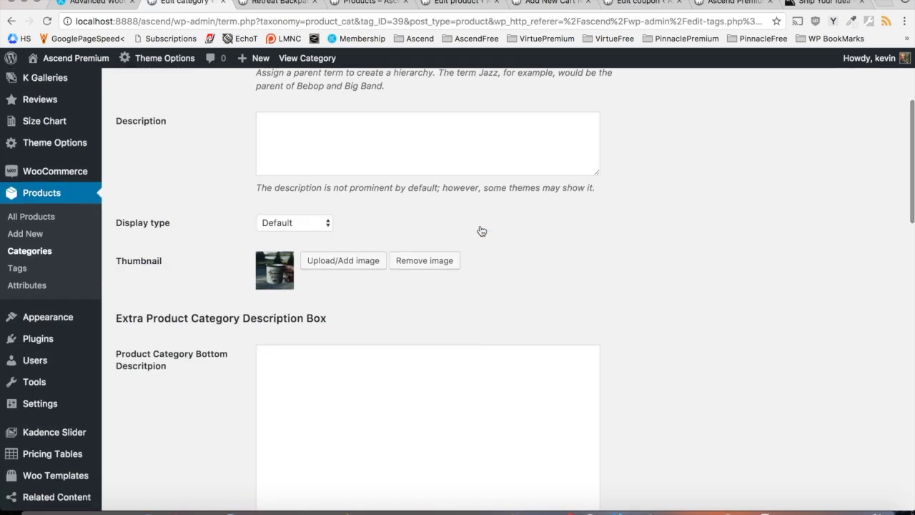
{"action": "scroll", "coordinate": [482, 231], "scroll_direction": "down", "scroll_amount": 3}
Step: Fill the Bottom Description with five YALIG filler paragraphs and update the category
{"action": "right_click", "coordinate": [398, 331]}
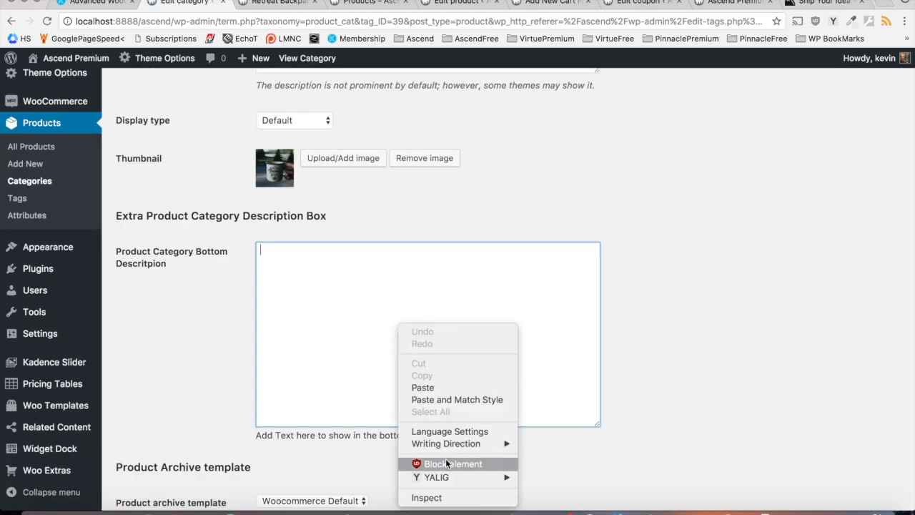
{"action": "mouse_move", "coordinate": [449, 475]}
{"action": "left_click", "coordinate": [572, 409]}
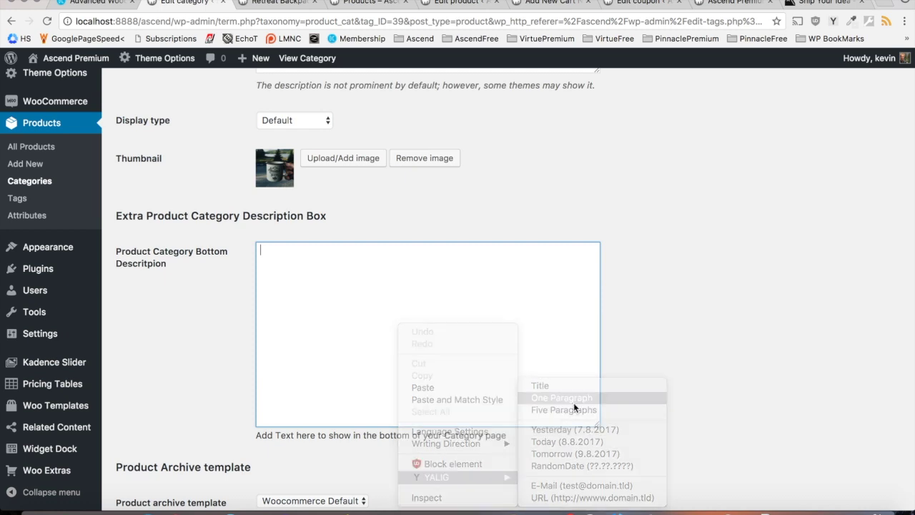
{"action": "right_click", "coordinate": [573, 403]}
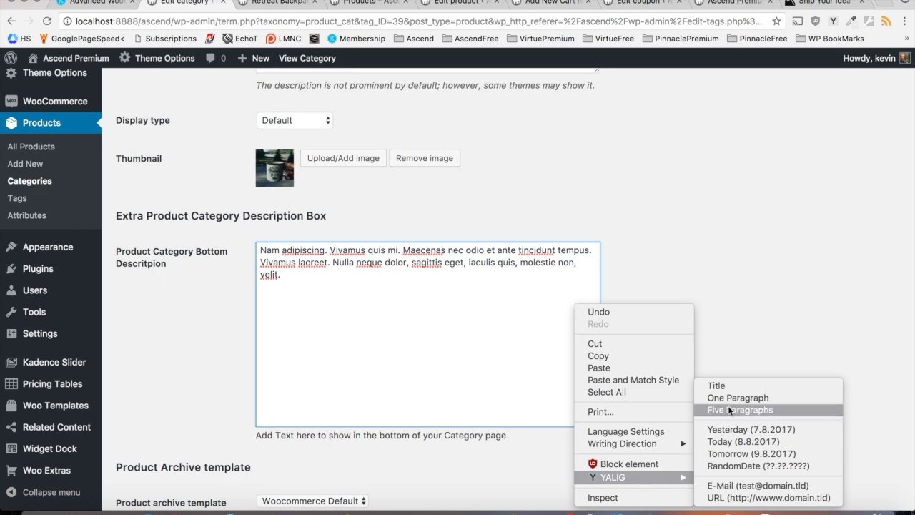
{"action": "left_click", "coordinate": [334, 392]}
{"action": "scroll", "coordinate": [334, 391], "scroll_direction": "down", "scroll_amount": 10}
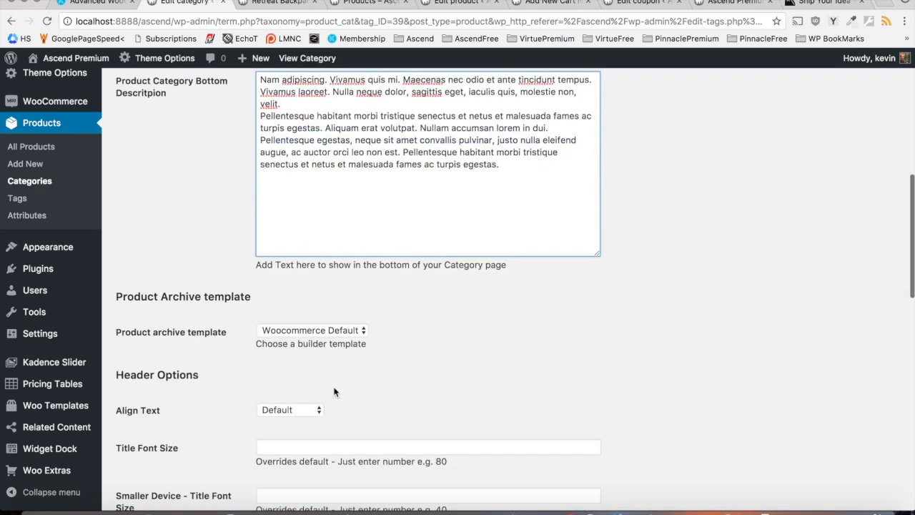
{"action": "left_click", "coordinate": [126, 454]}
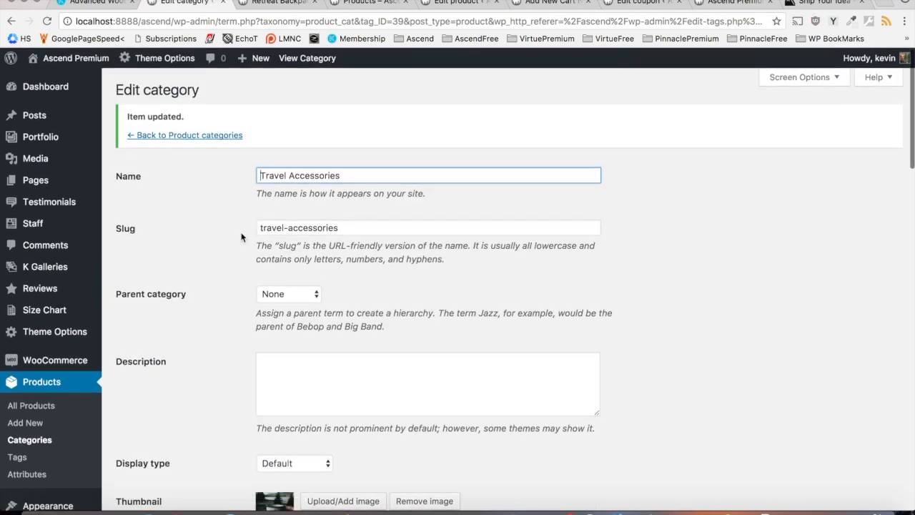
Step: Return to the product categories list and reopen Travel Accessories
{"action": "scroll", "coordinate": [241, 237], "scroll_direction": "down", "scroll_amount": 15}
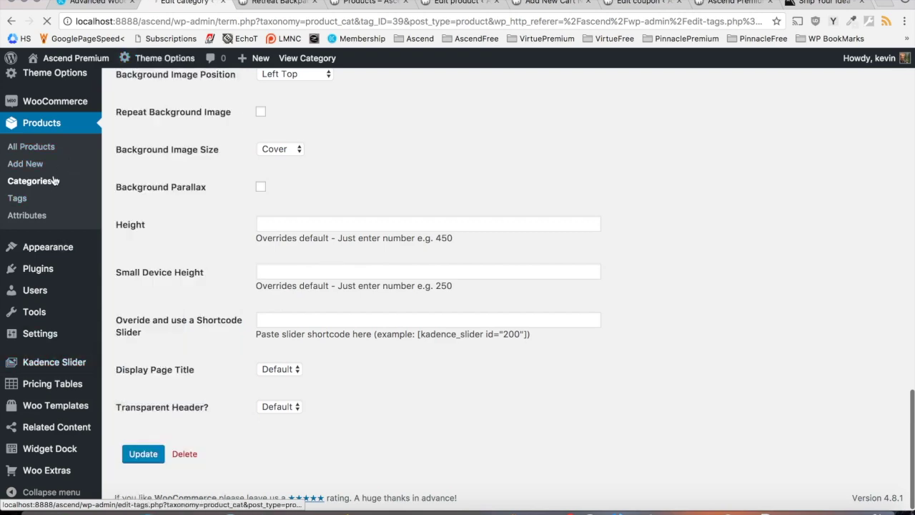
{"action": "left_click", "coordinate": [32, 181]}
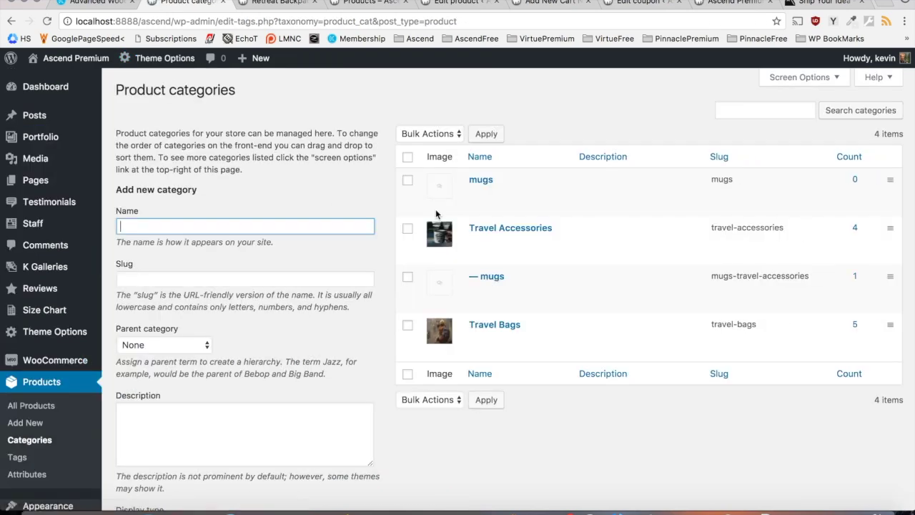
{"action": "left_click", "coordinate": [504, 241]}
Step: View the Travel Accessories store page and scroll down to its new bottom description
{"action": "left_click", "coordinate": [306, 60]}
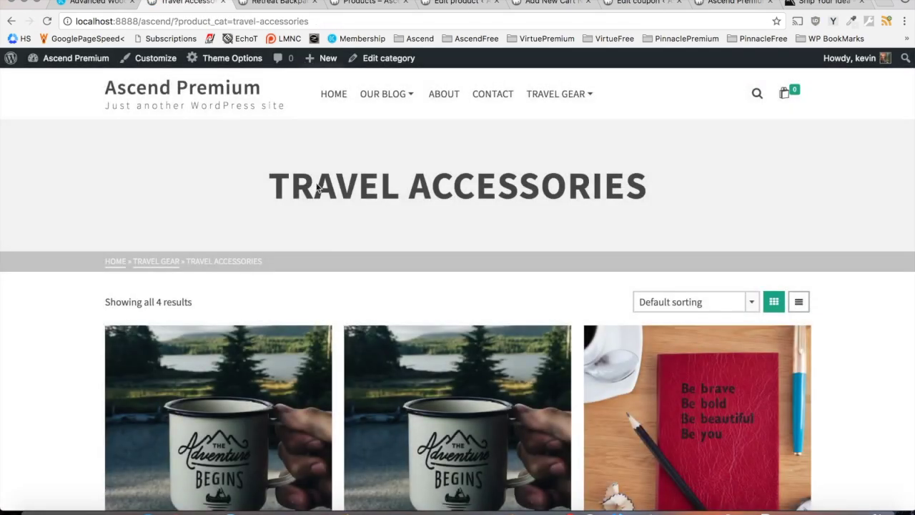
{"action": "scroll", "coordinate": [319, 248], "scroll_direction": "down", "scroll_amount": 5}
{"action": "scroll", "coordinate": [320, 248], "scroll_direction": "down", "scroll_amount": 5}
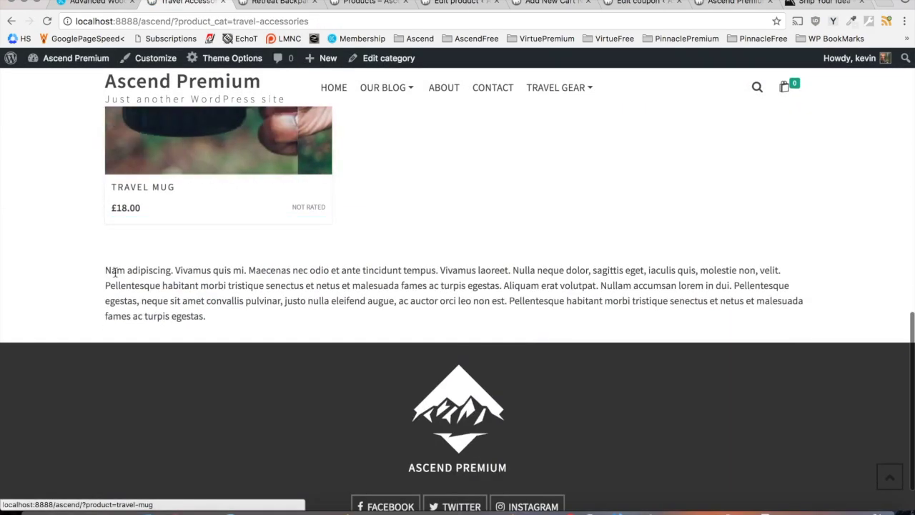
{"action": "left_click_drag", "start_coordinate": [105, 270], "coordinate": [423, 320]}
{"action": "left_click", "coordinate": [487, 283]}
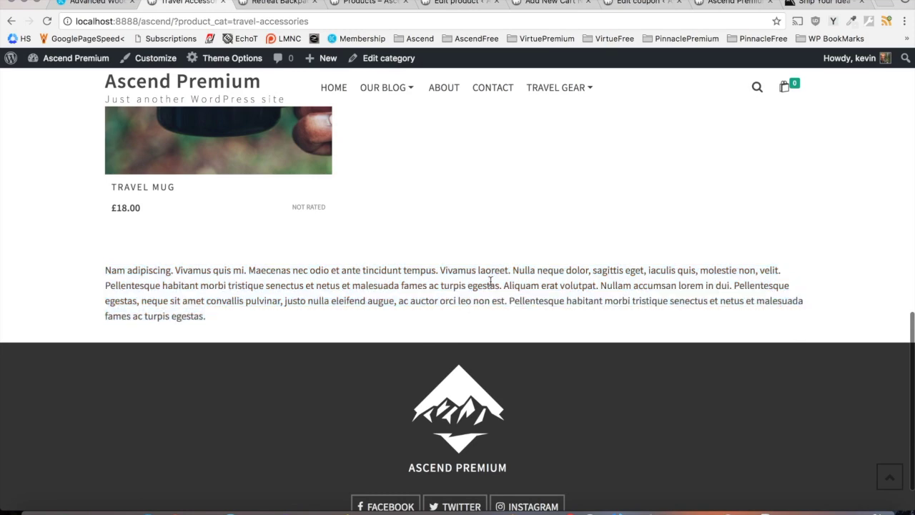
{"action": "scroll", "coordinate": [490, 281], "scroll_direction": "up", "scroll_amount": 10}
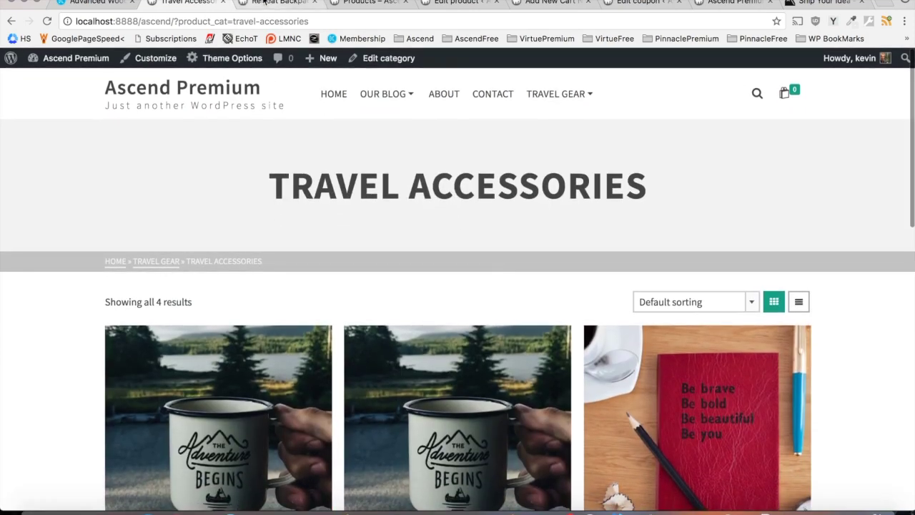
Step: Go back to the Travel Accessories category's edit page in the admin
{"action": "left_click", "coordinate": [264, 3]}
{"action": "left_click", "coordinate": [188, 3]}
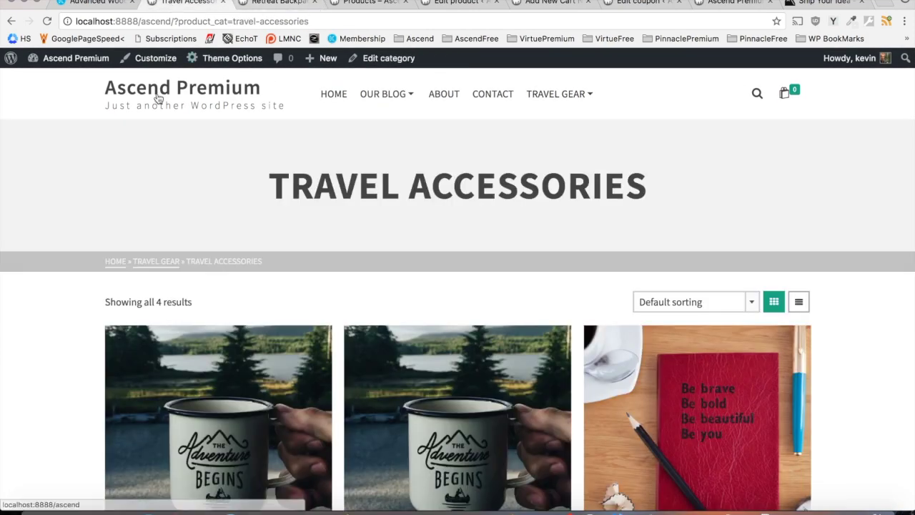
{"action": "left_click", "coordinate": [14, 22]}
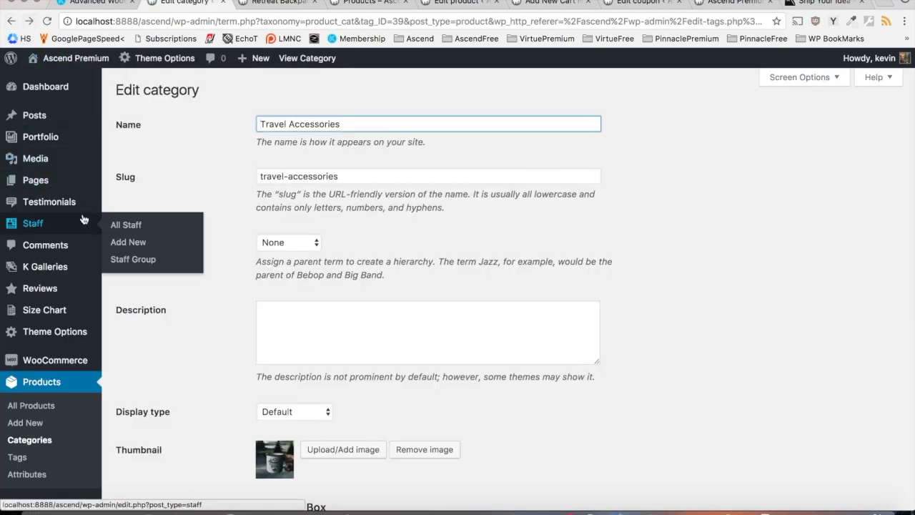
{"action": "scroll", "coordinate": [66, 355], "scroll_direction": "down", "scroll_amount": 15}
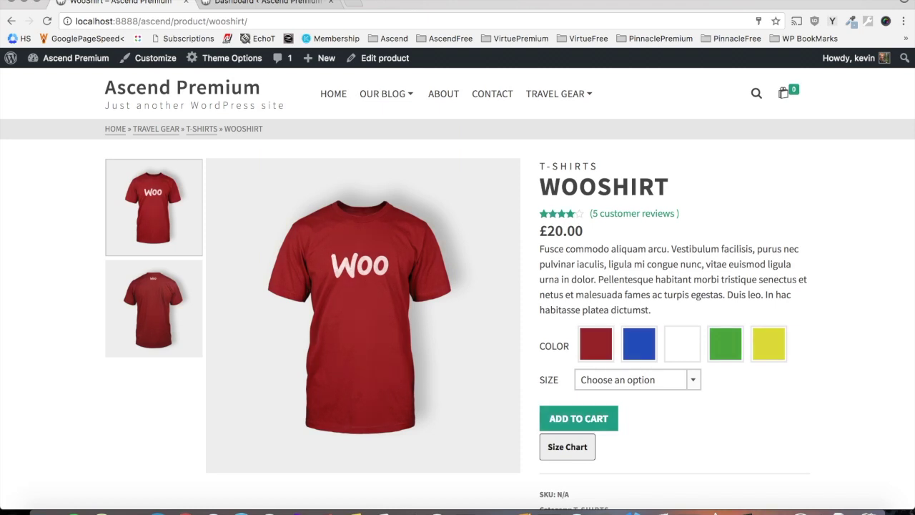
Step: Open the WooShirt Upsell cart notice and scroll through its product, message, button and coupon settings
{"action": "left_click", "coordinate": [265, 2]}
{"action": "mouse_move", "coordinate": [45, 403]}
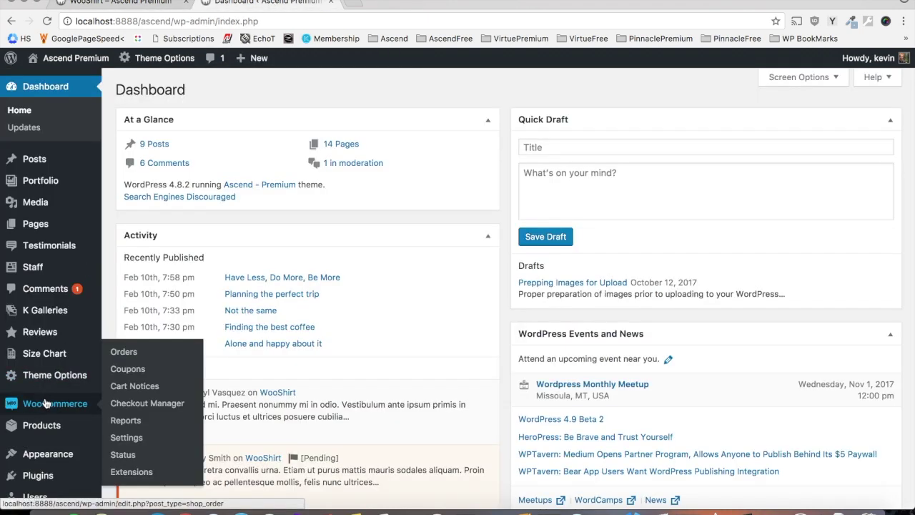
{"action": "left_click", "coordinate": [121, 388]}
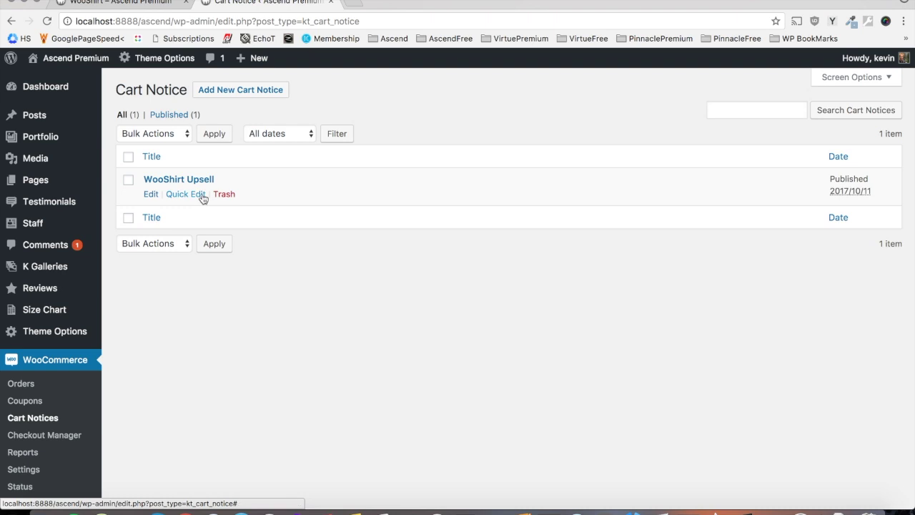
{"action": "left_click", "coordinate": [204, 183]}
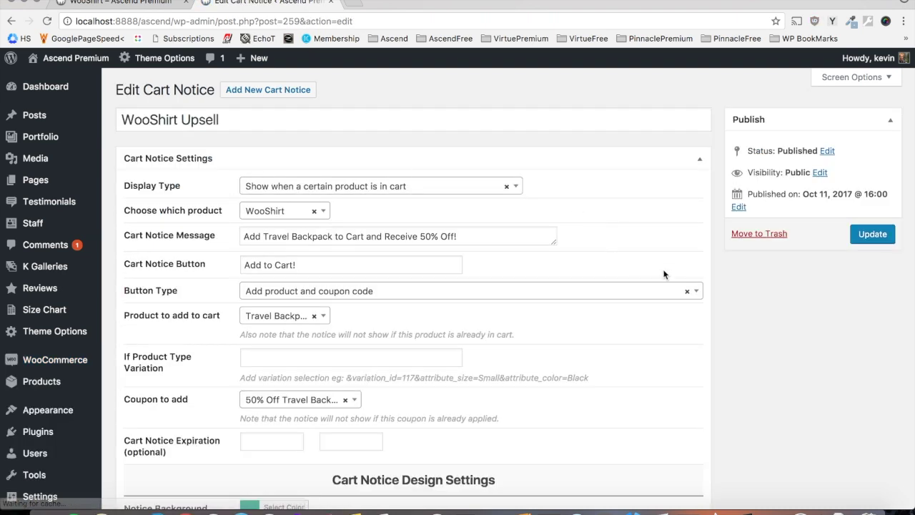
{"action": "scroll", "coordinate": [663, 275], "scroll_direction": "down", "scroll_amount": 1}
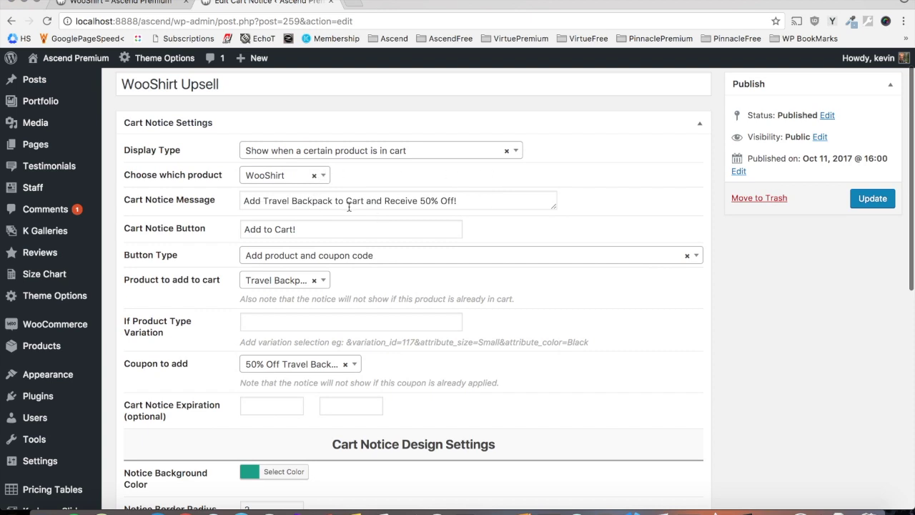
{"action": "scroll", "coordinate": [333, 238], "scroll_direction": "down", "scroll_amount": 1}
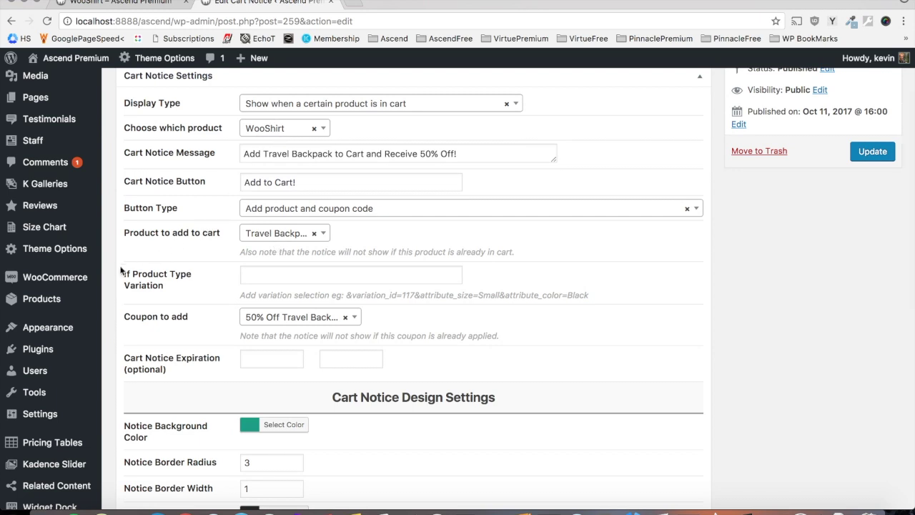
Step: Bring up the link menu for WooCommerce > Coupons to open it separately
{"action": "mouse_move", "coordinate": [68, 367]}
{"action": "mouse_move", "coordinate": [68, 277]}
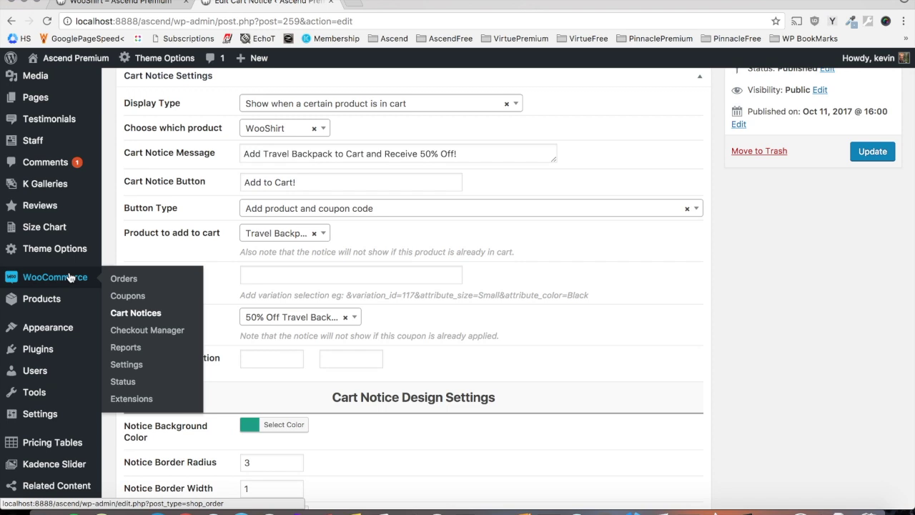
{"action": "right_click", "coordinate": [124, 298]}
Step: In a new tab, review the 50% Off Travel Backpack coupon's general, restriction and usage-limit settings
{"action": "left_click", "coordinate": [136, 300]}
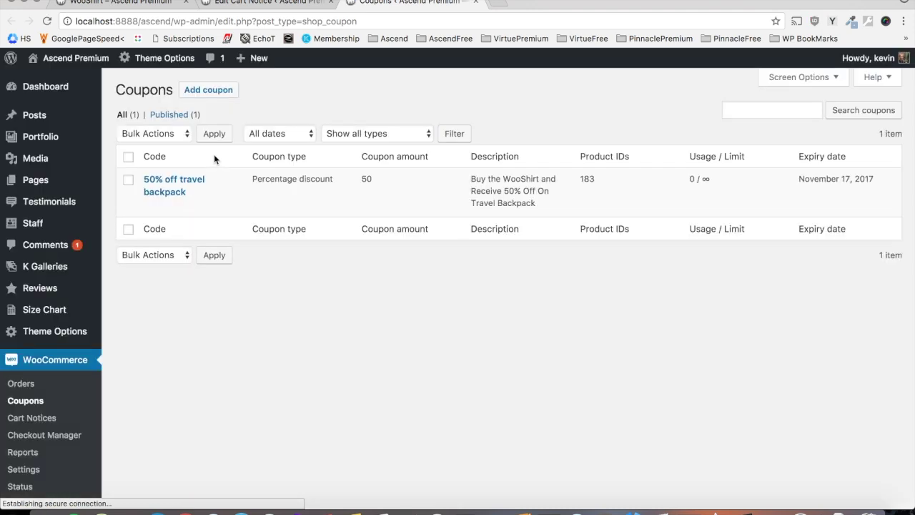
{"action": "left_click", "coordinate": [188, 185]}
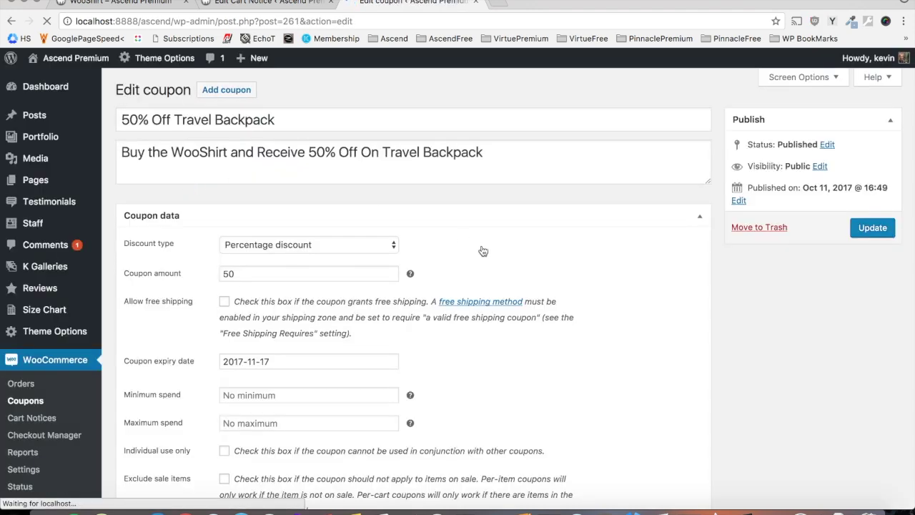
{"action": "scroll", "coordinate": [481, 244], "scroll_direction": "up", "scroll_amount": 4}
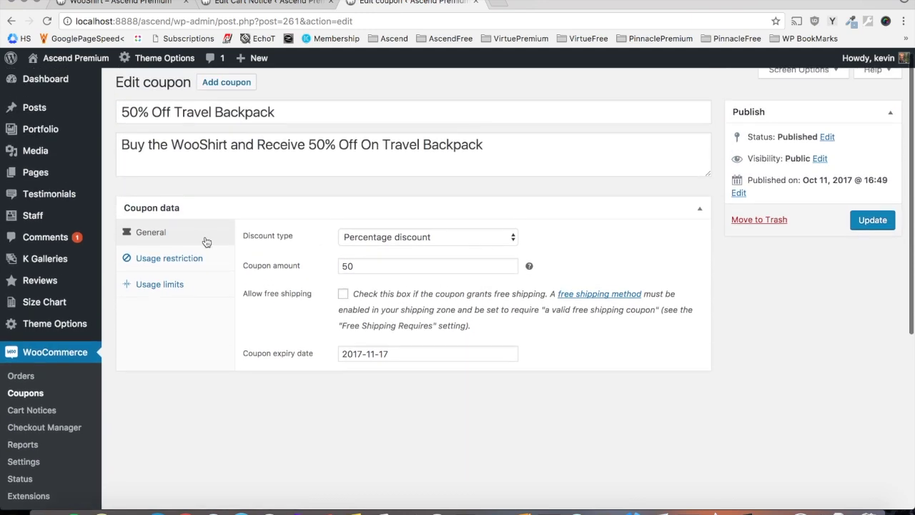
{"action": "left_click", "coordinate": [190, 259]}
{"action": "left_click", "coordinate": [190, 284]}
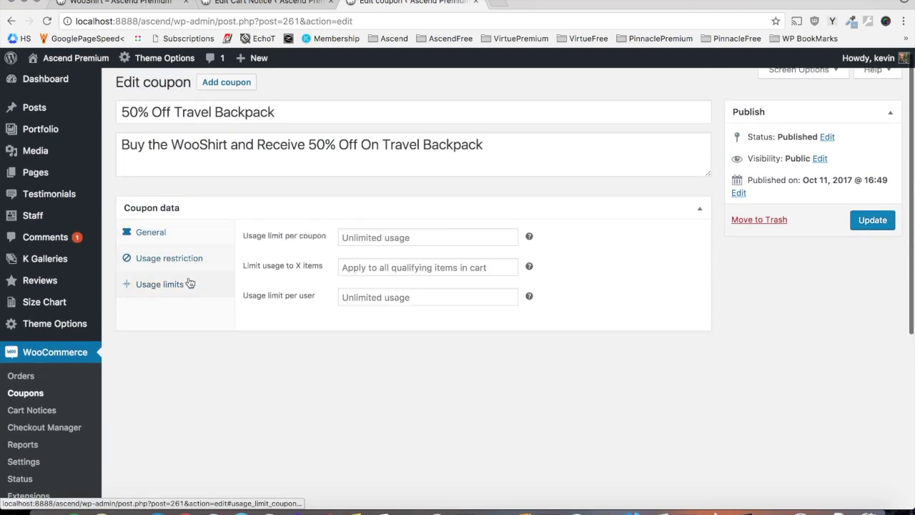
{"action": "left_click", "coordinate": [197, 239]}
Step: Add a blue, Medium WooShirt to the cart and scroll through the resulting upsell page
{"action": "left_click", "coordinate": [122, 2]}
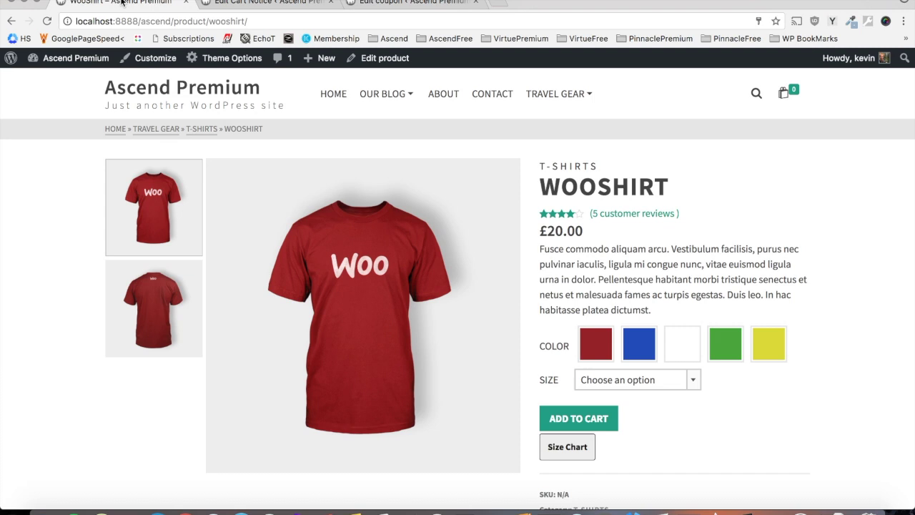
{"action": "left_click", "coordinate": [644, 344]}
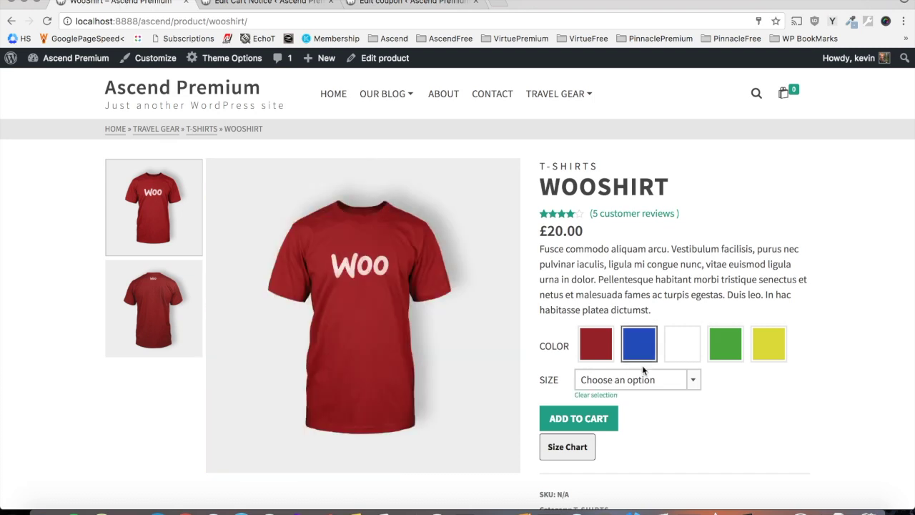
{"action": "left_click", "coordinate": [643, 378]}
{"action": "left_click", "coordinate": [612, 443]}
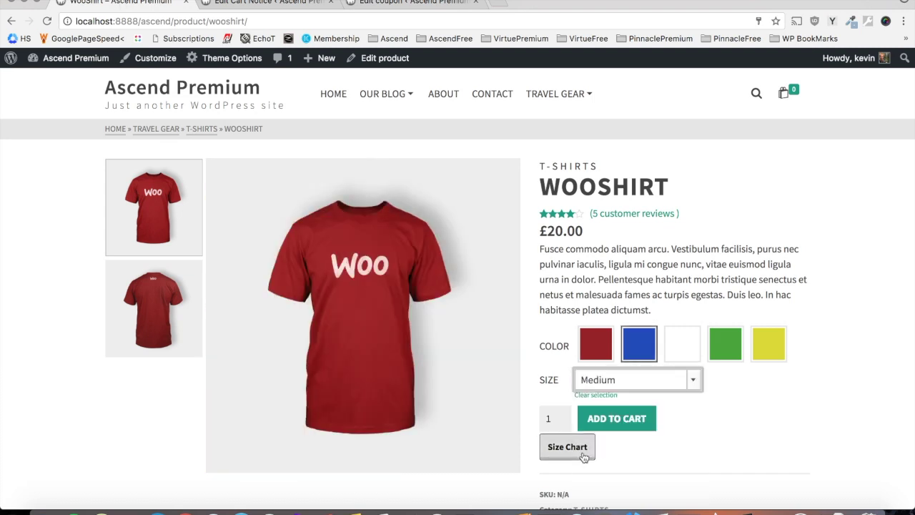
{"action": "left_click", "coordinate": [612, 418]}
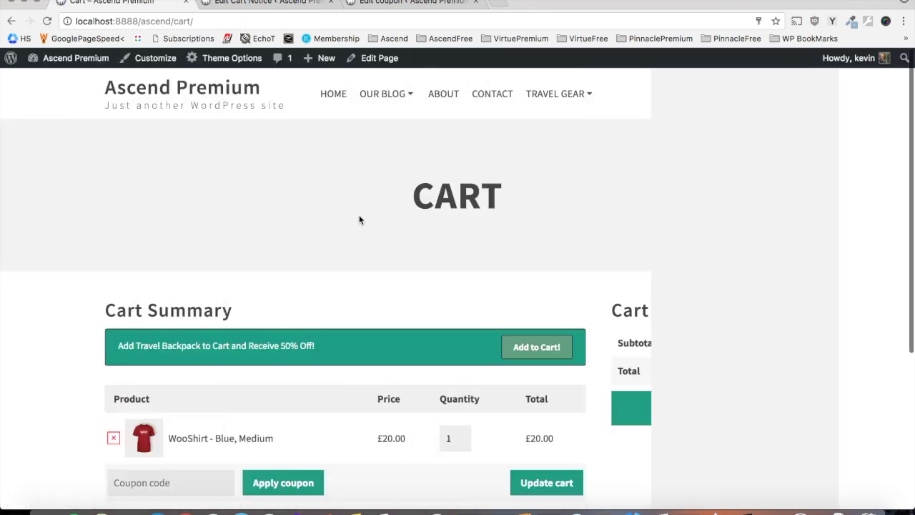
{"action": "scroll", "coordinate": [492, 361], "scroll_direction": "down", "scroll_amount": 1}
{"action": "scroll", "coordinate": [507, 358], "scroll_direction": "down", "scroll_amount": 3}
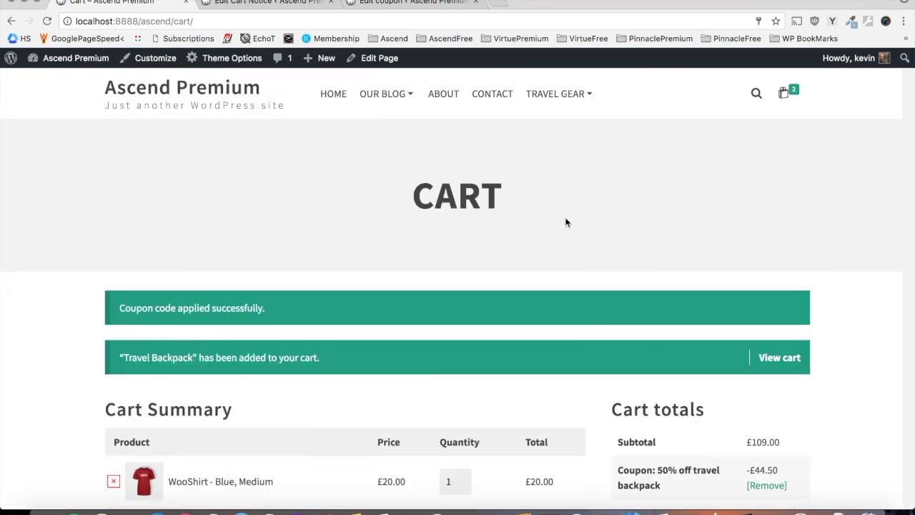
{"action": "scroll", "coordinate": [710, 307], "scroll_direction": "down", "scroll_amount": 3}
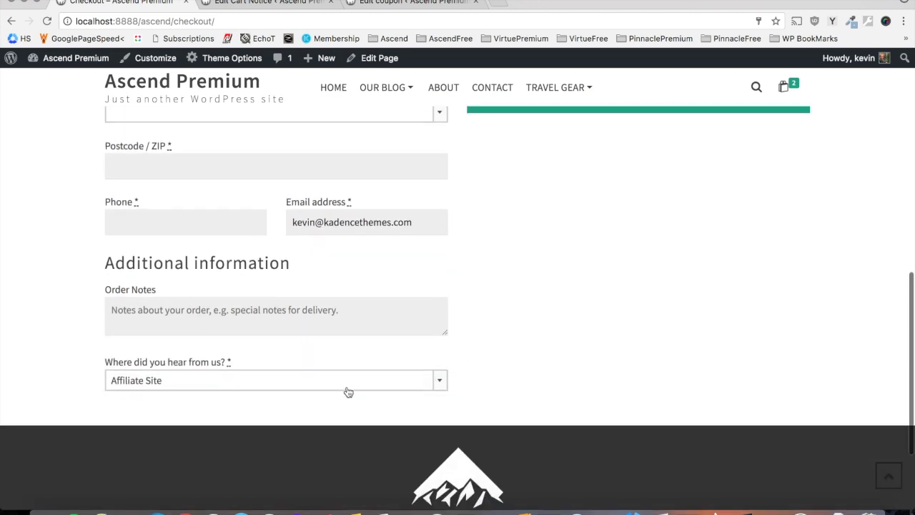
Step: Answer the checkout's "Where did you hear from us?" field with Mailing List
{"action": "left_click", "coordinate": [278, 379]}
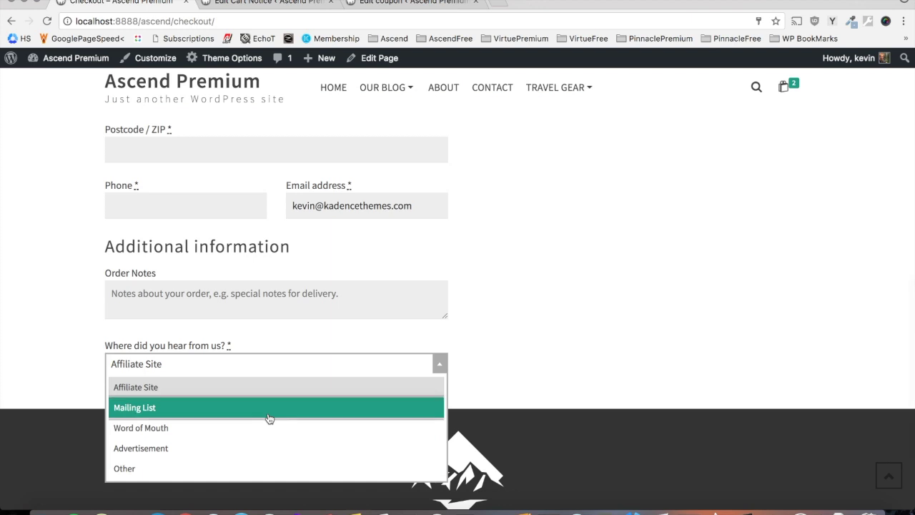
{"action": "left_click", "coordinate": [268, 418]}
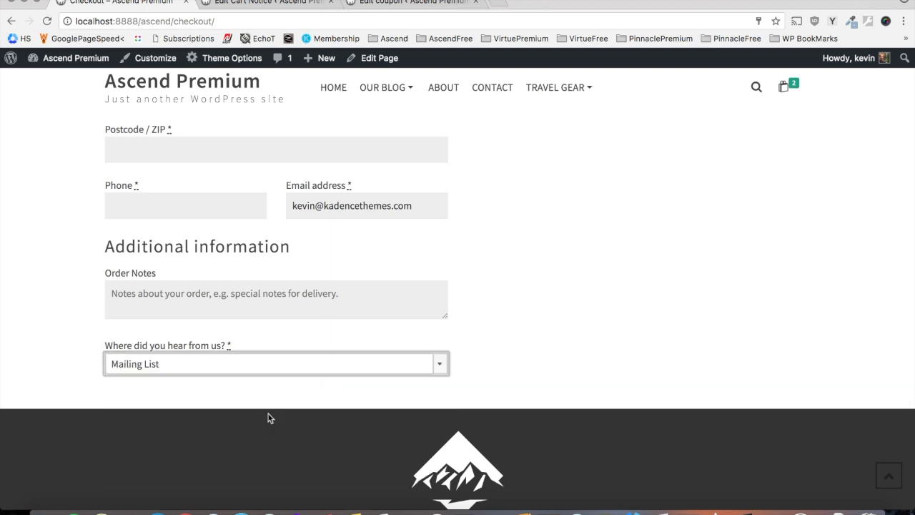
{"action": "left_click", "coordinate": [278, 6]}
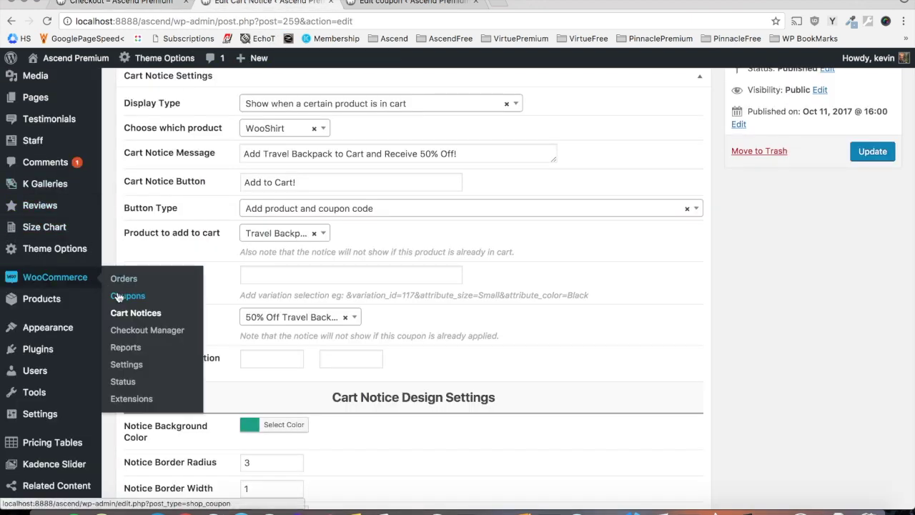
Step: Edit the additional_where Checkout Manager extra field, keep its type as Select, and save the extra fields
{"action": "left_click", "coordinate": [131, 330]}
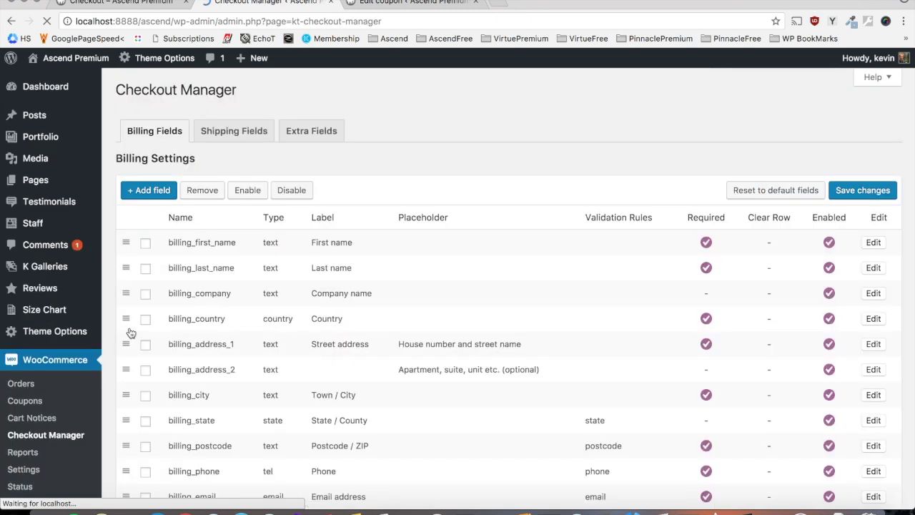
{"action": "left_click", "coordinate": [313, 130]}
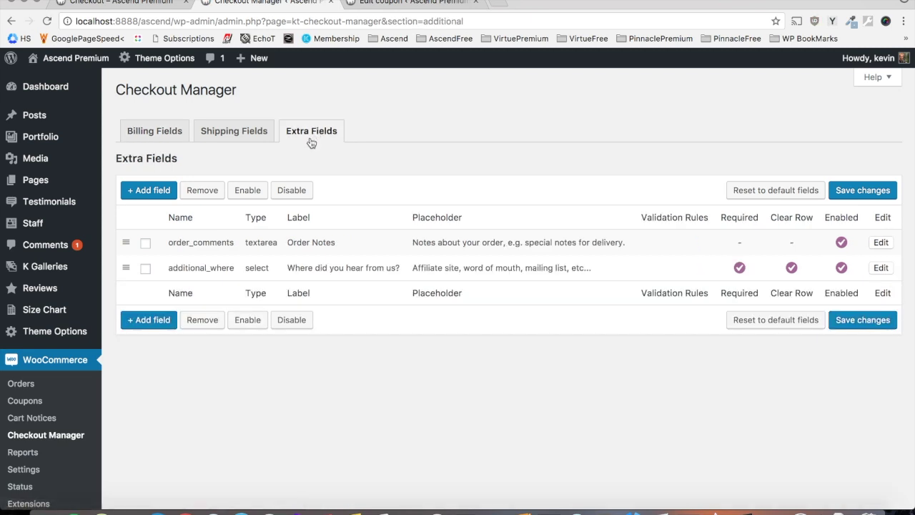
{"action": "left_click", "coordinate": [874, 266]}
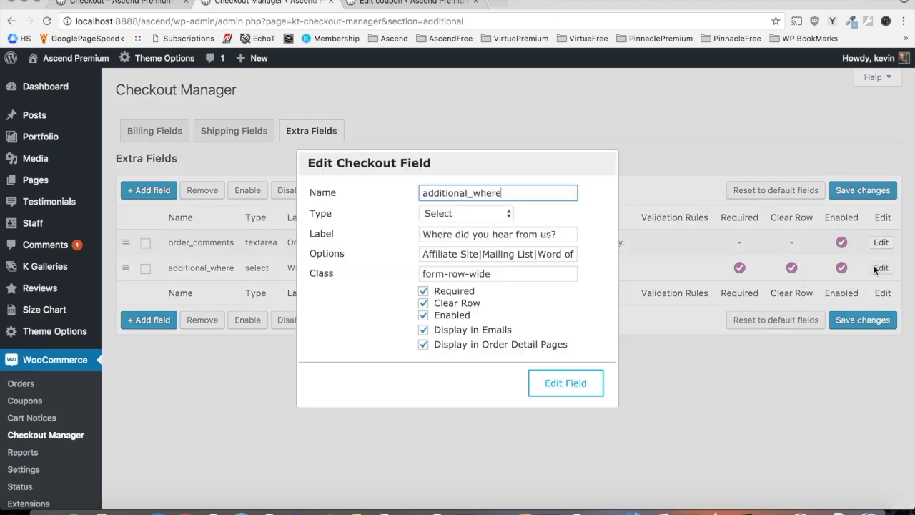
{"action": "left_click", "coordinate": [506, 214]}
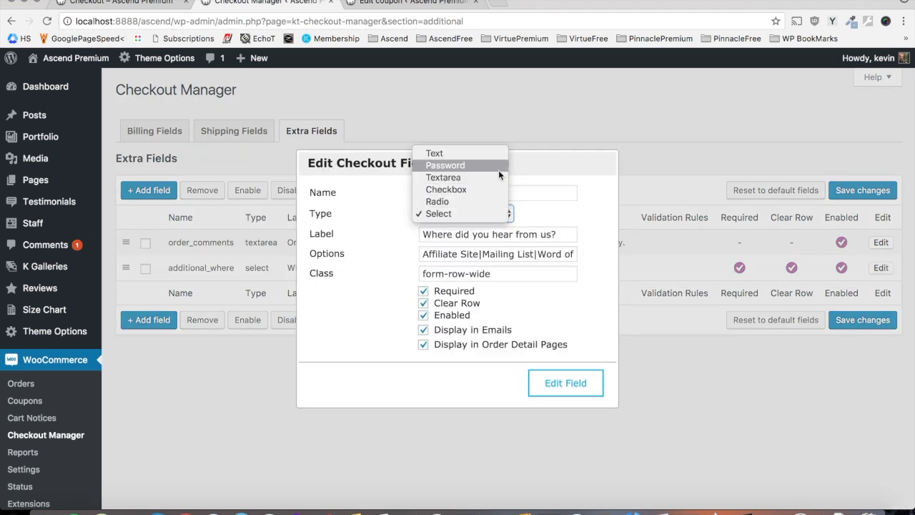
{"action": "left_click", "coordinate": [580, 330]}
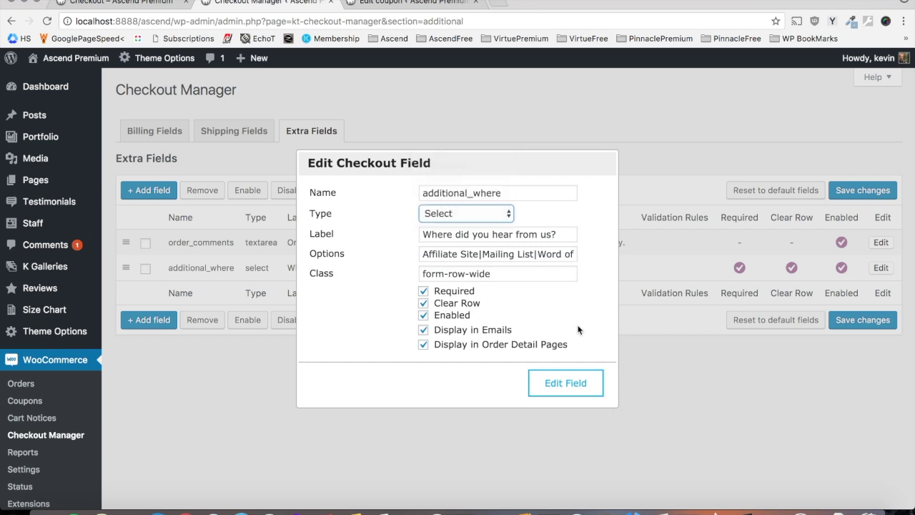
{"action": "left_click", "coordinate": [565, 383]}
{"action": "left_click", "coordinate": [854, 320]}
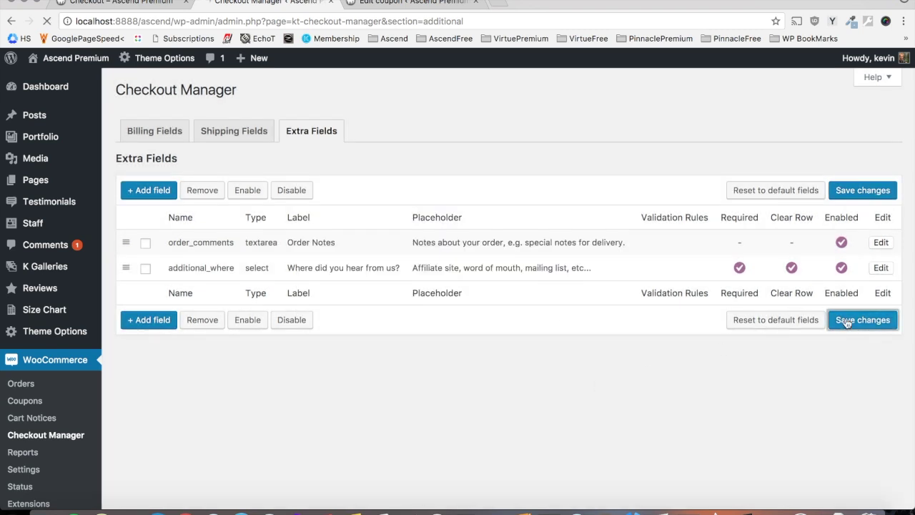